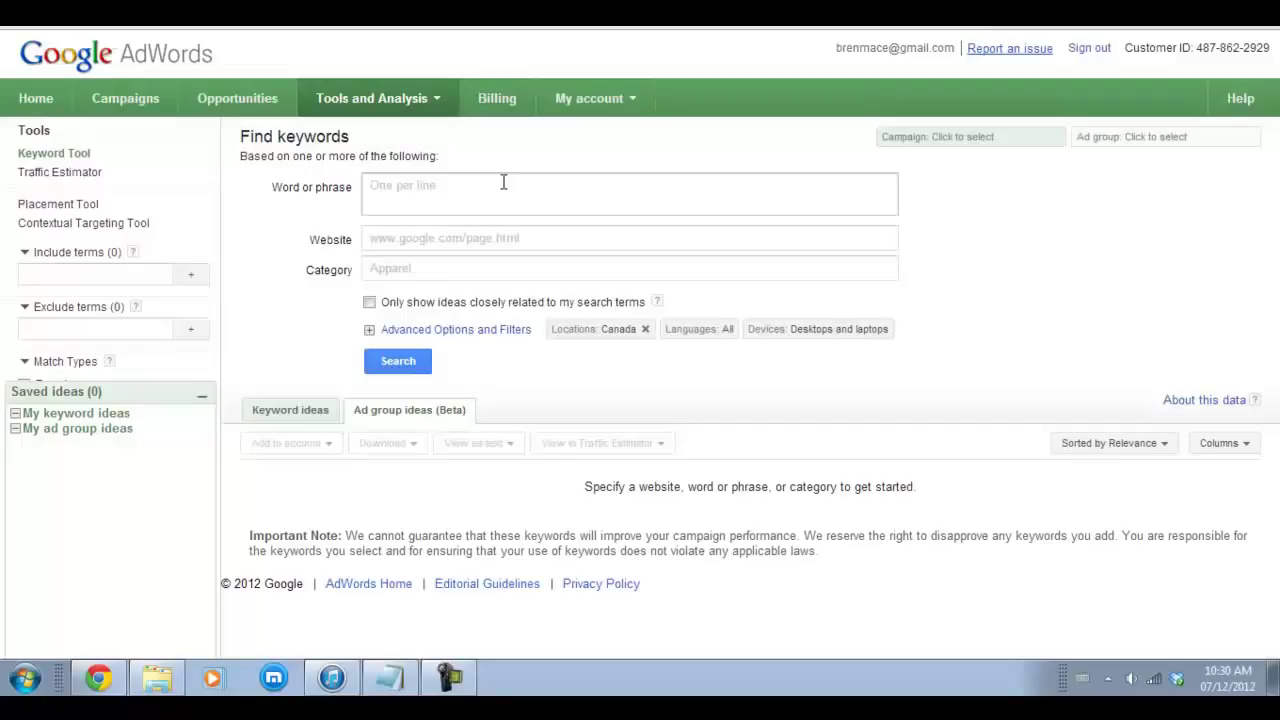
Search for keywords based on the word "tooth" and show the individual keyword ideas instead of ad group ideas
click(503, 182)
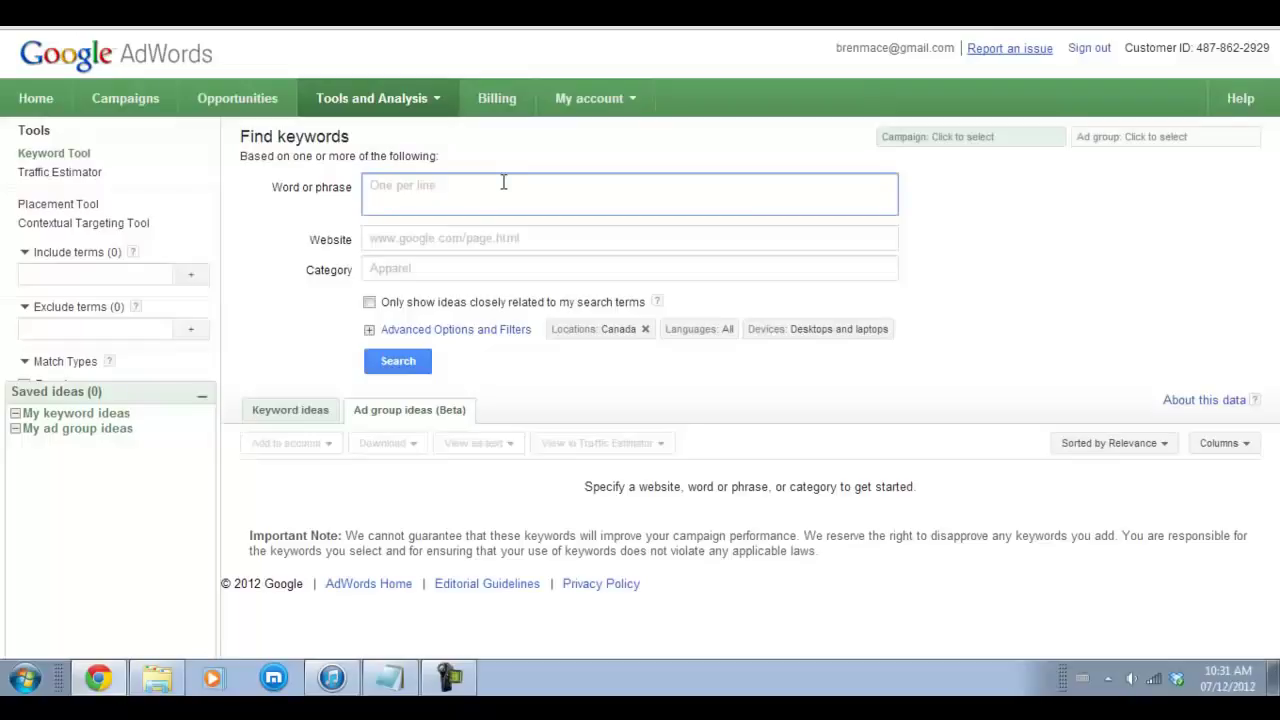
text(tooth)
click(402, 364)
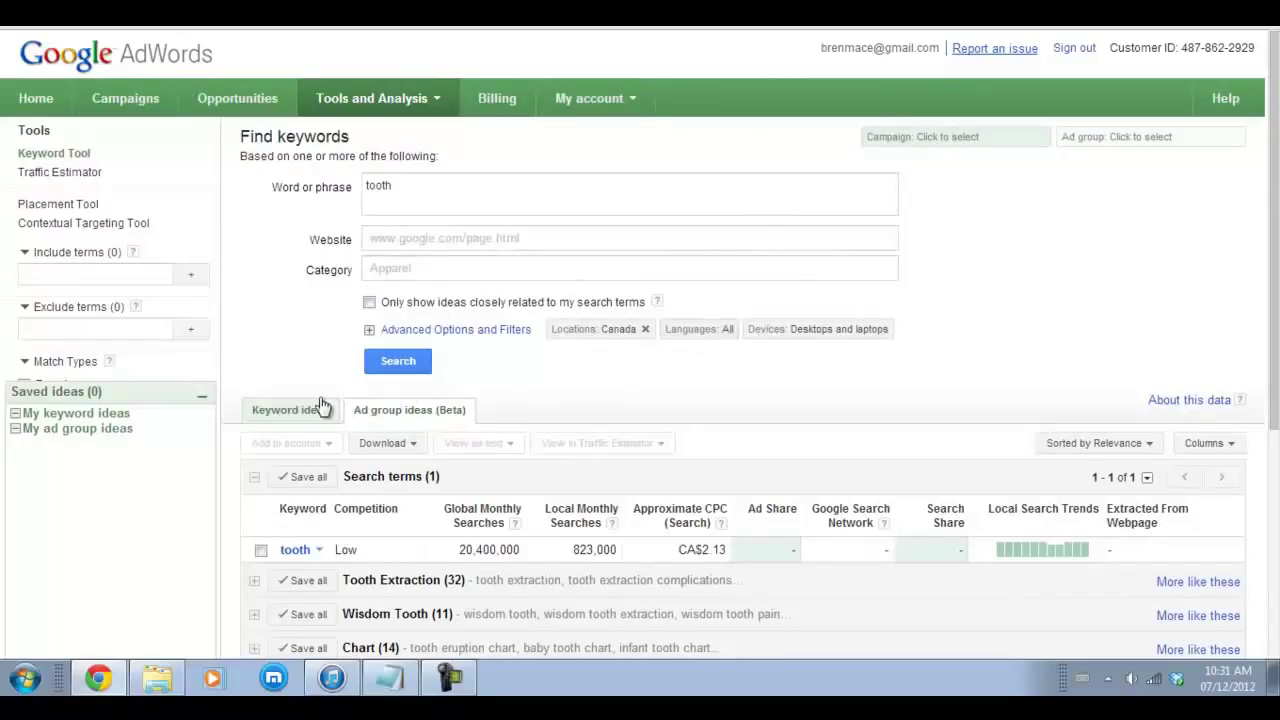
click(283, 418)
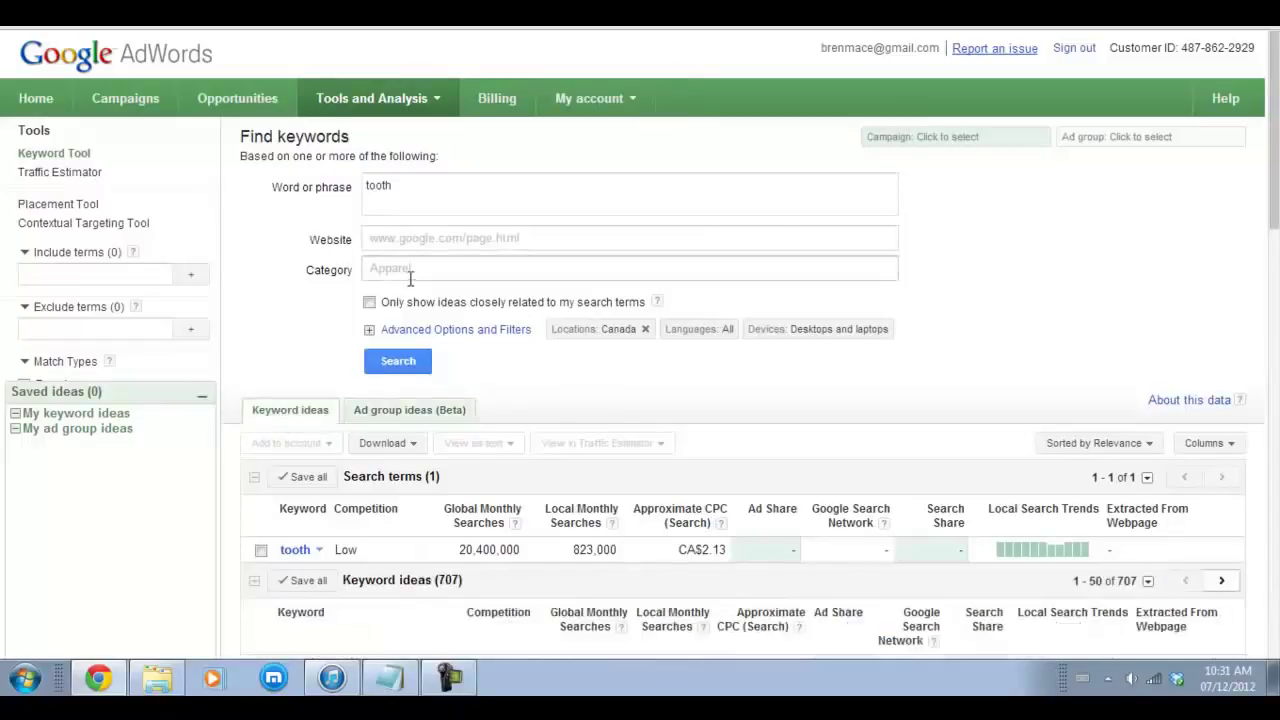
Look through the "tooth" keyword ideas along with their competition and monthly search figures
scroll(401, 230, down, 3)
scroll(401, 230, down, 1)
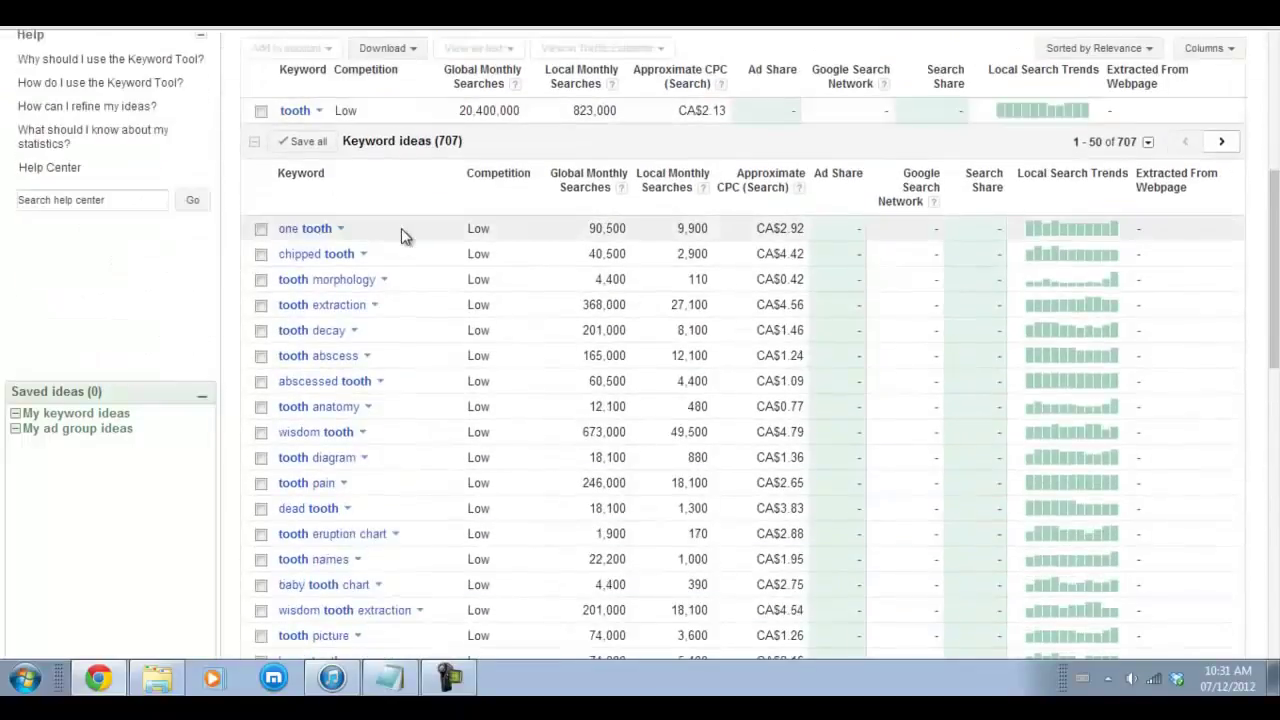
scroll(401, 277, down, 1)
scroll(399, 277, down, 1)
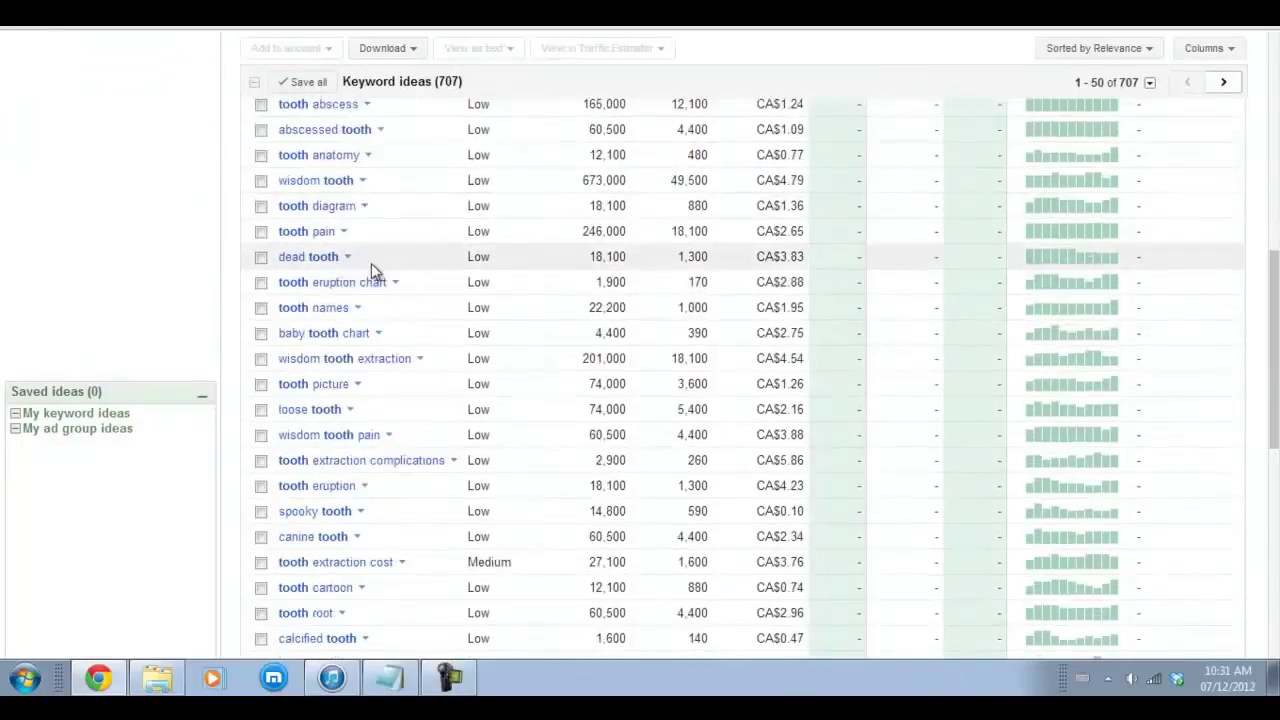
scroll(395, 370, down, 6)
scroll(405, 385, up, 5)
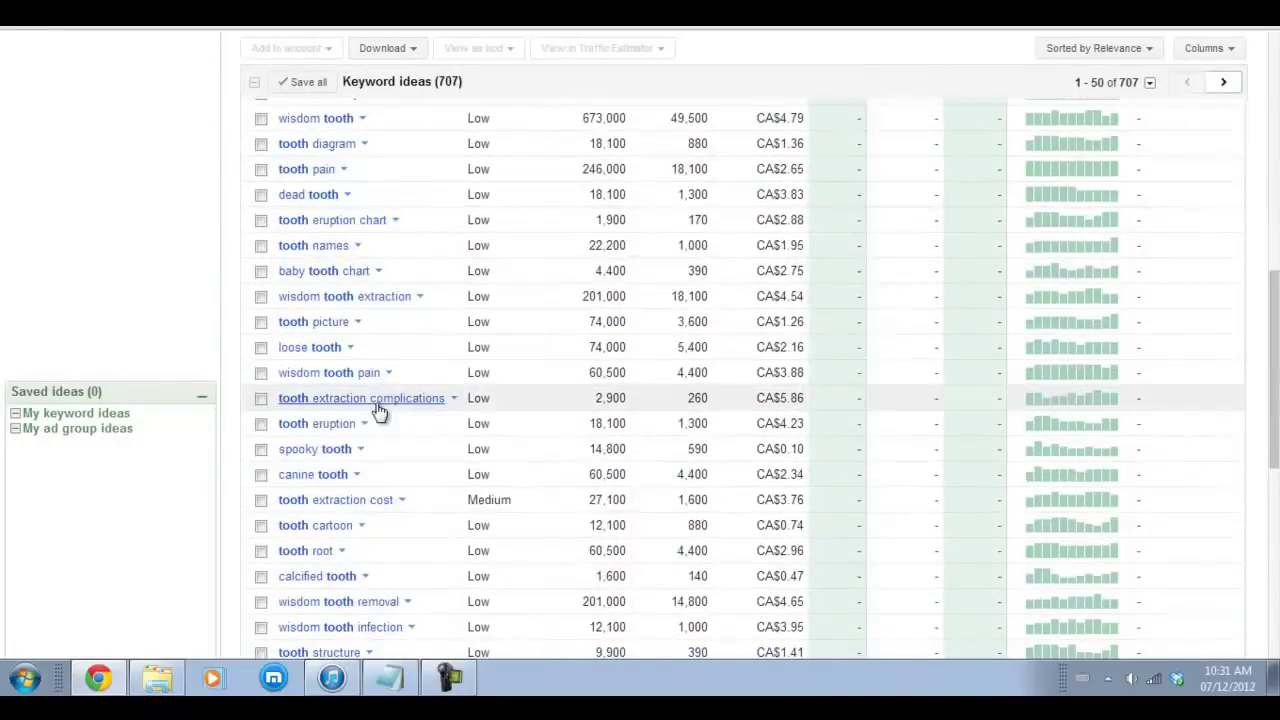
scroll(370, 395, up, 3)
scroll(366, 323, up, 2)
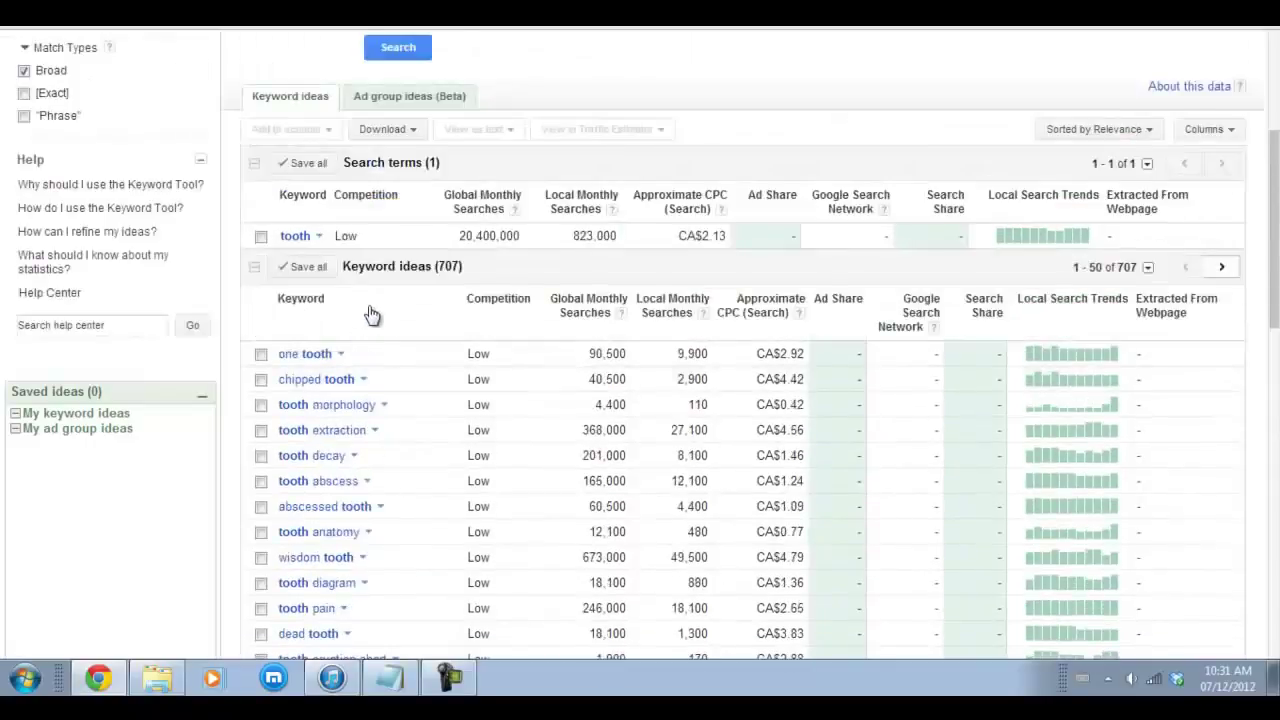
scroll(420, 340, down, 8)
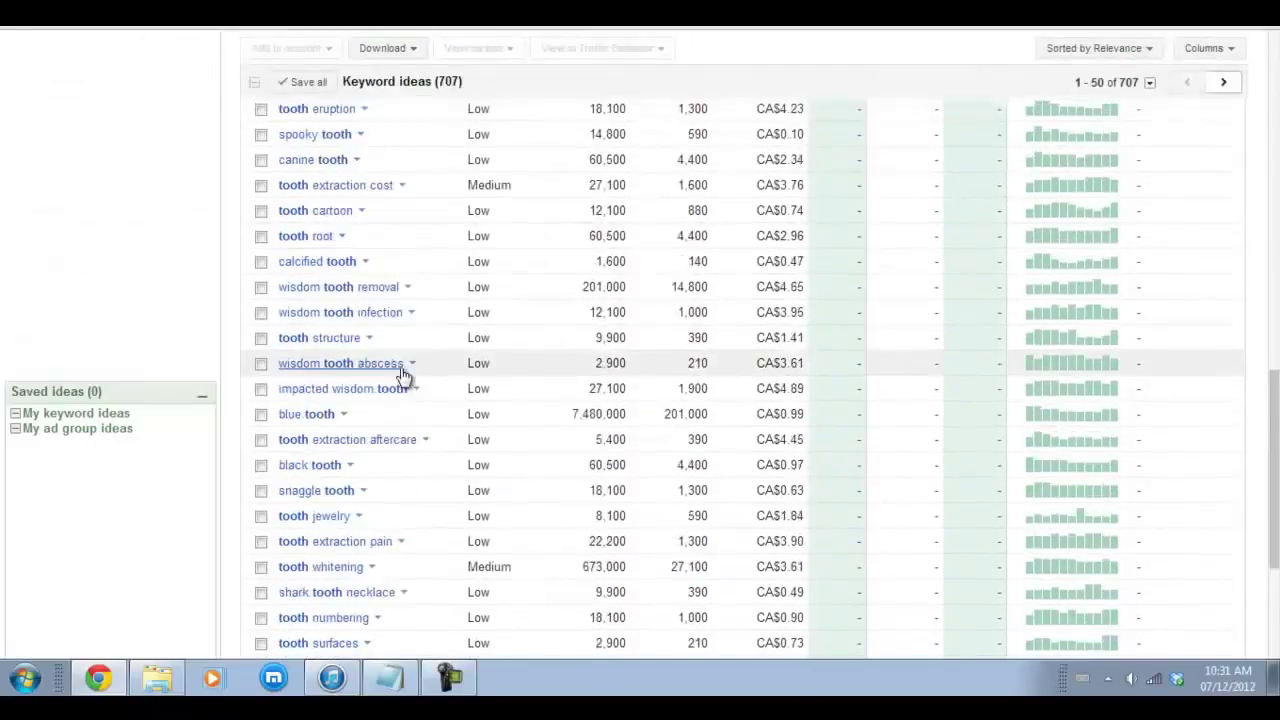
scroll(400, 371, down, 4)
Sort the keyword ideas by Global Monthly Searches, highest first
scroll(469, 311, up, 6)
scroll(469, 311, up, 6)
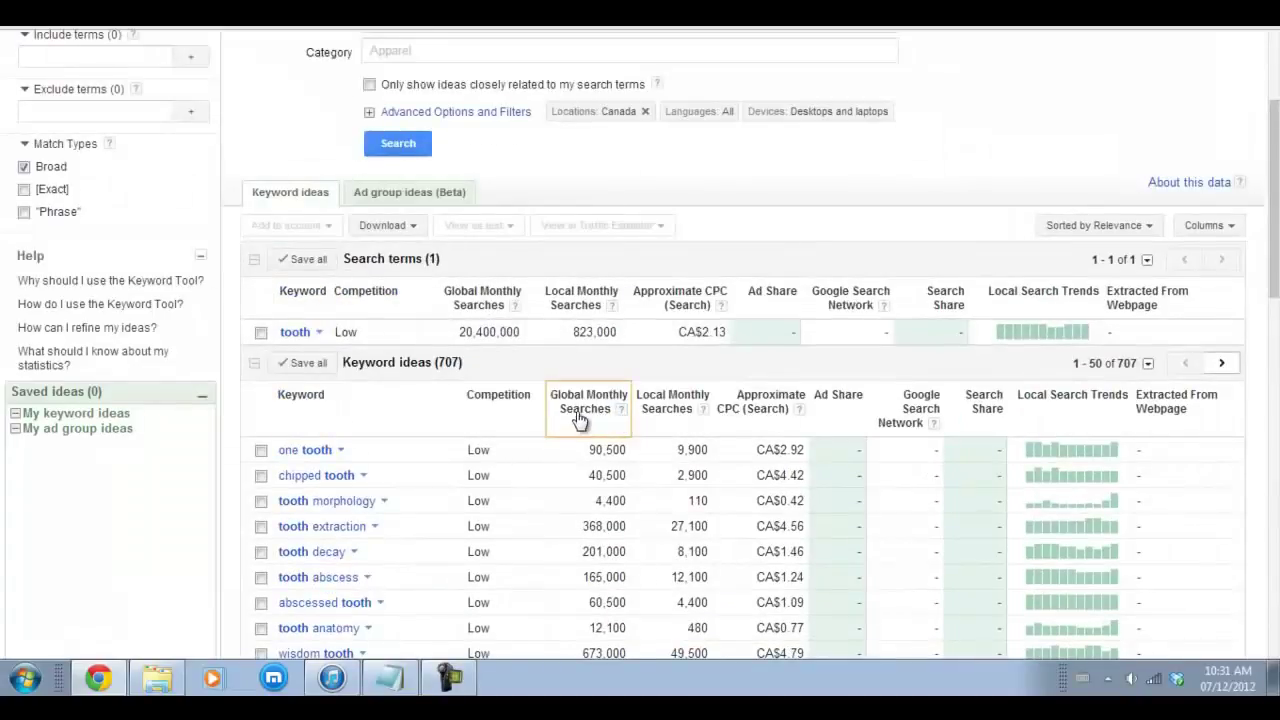
click(587, 408)
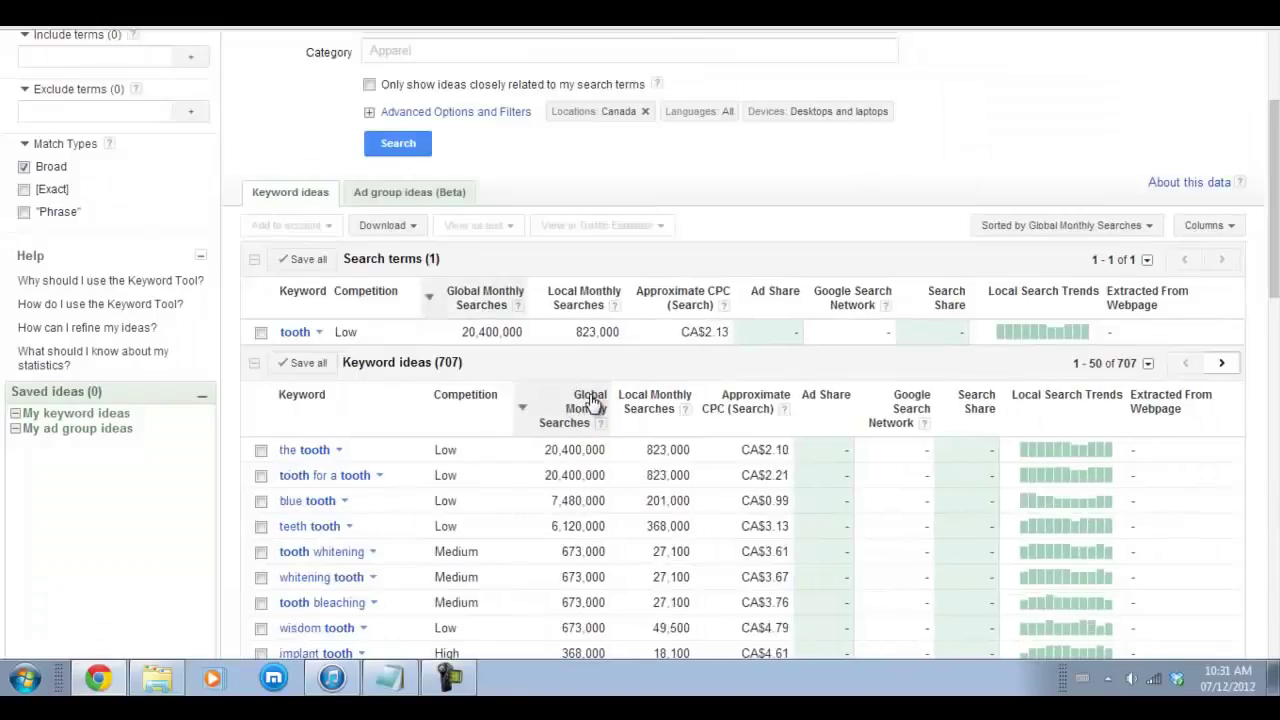
Examine the sorted "tooth" keyword ideas from the most searched phrases down to the end of the first page
scroll(510, 335, down, 3)
scroll(452, 215, down, 3)
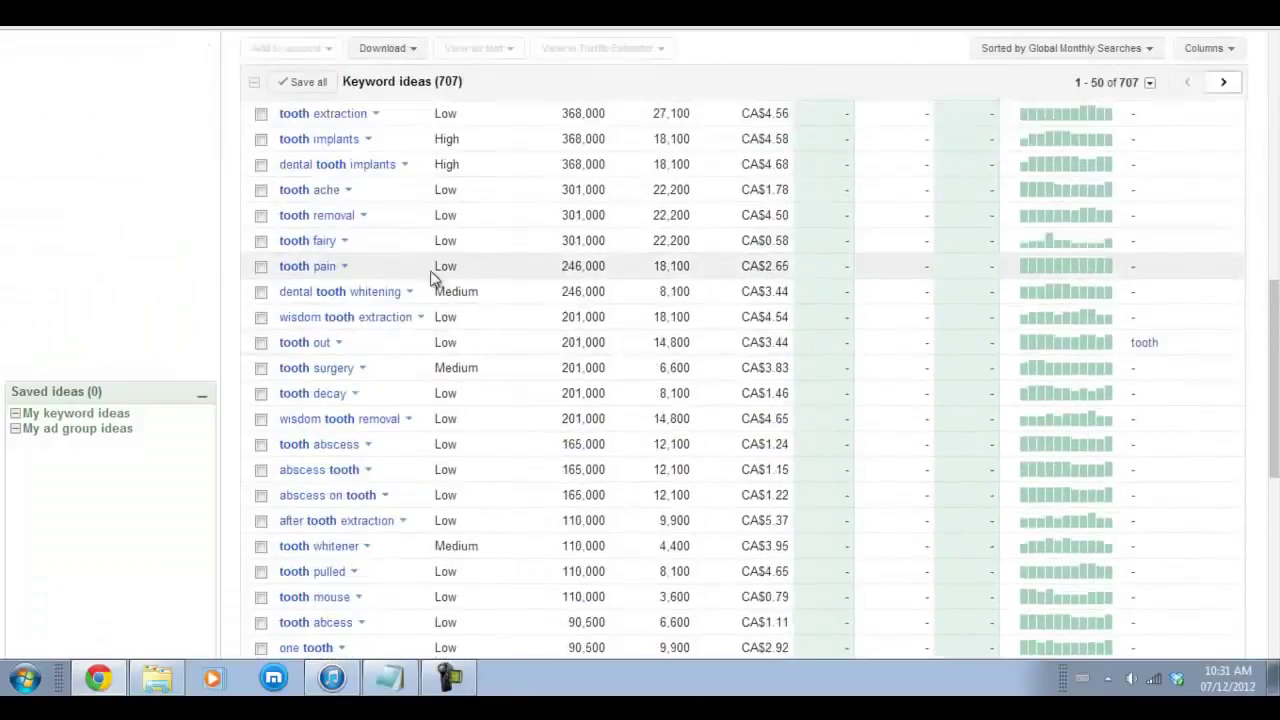
scroll(358, 395, down, 5)
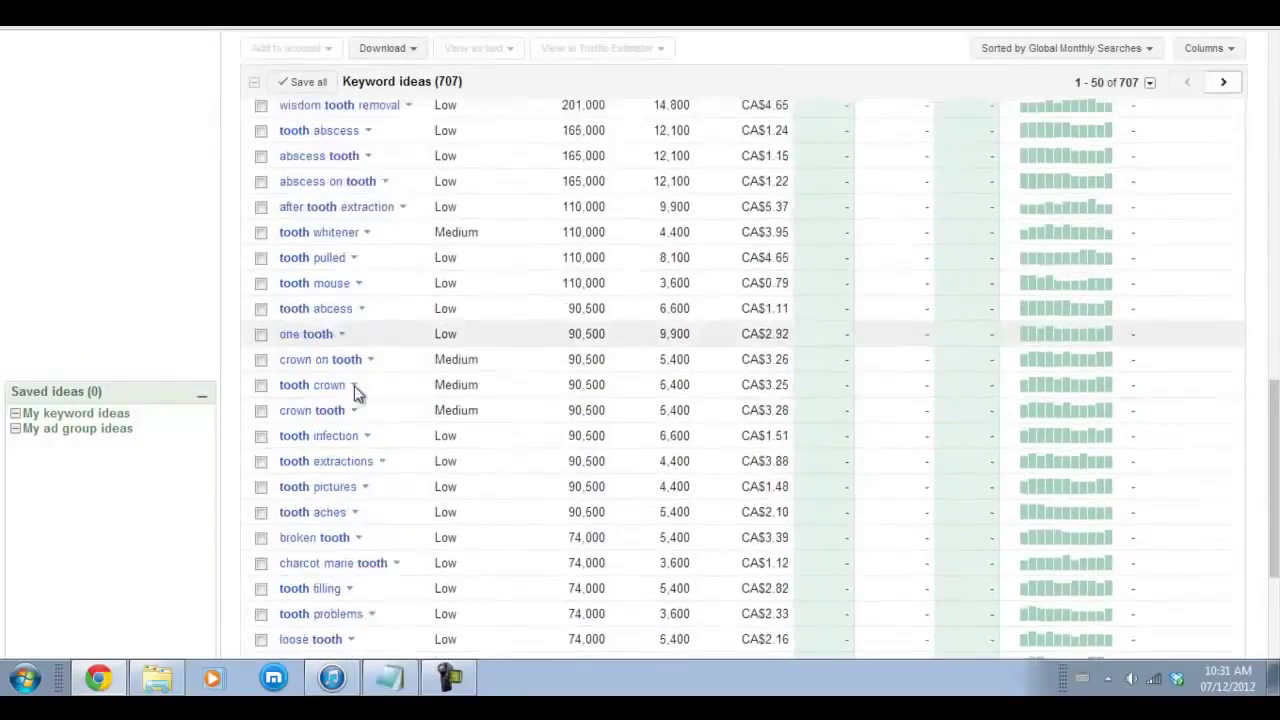
scroll(358, 393, up, 10)
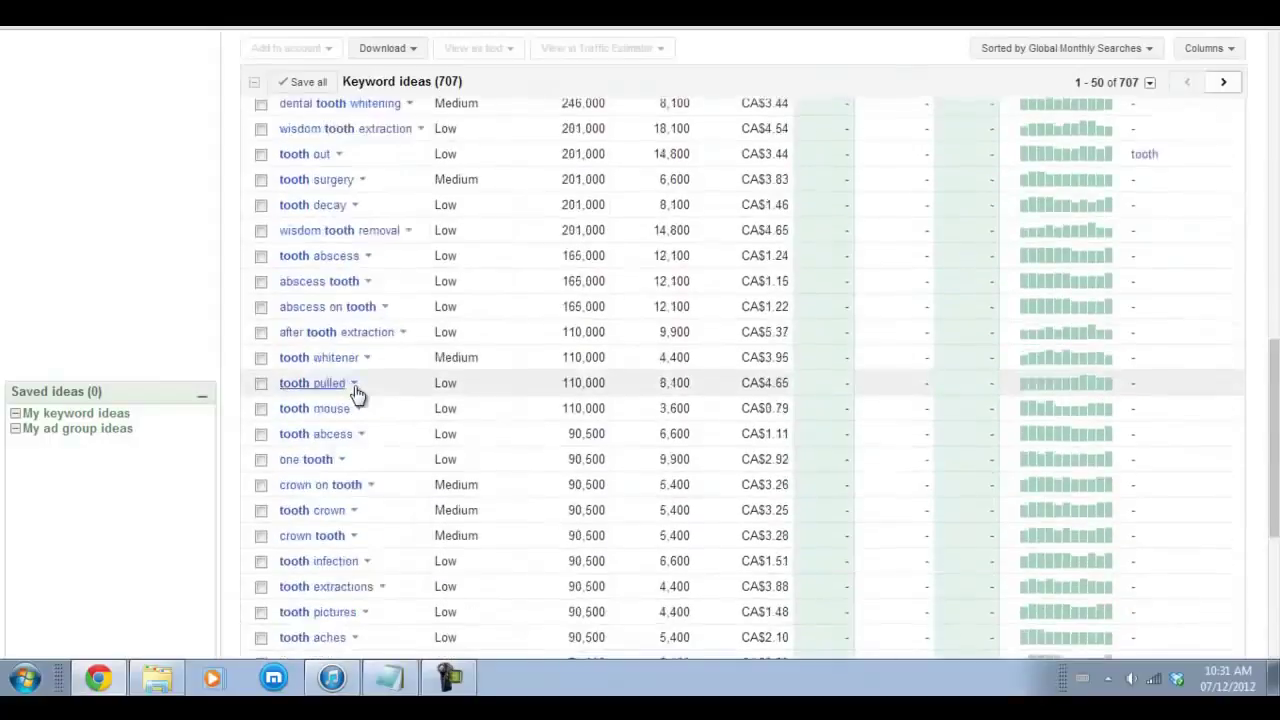
scroll(358, 395, up, 4)
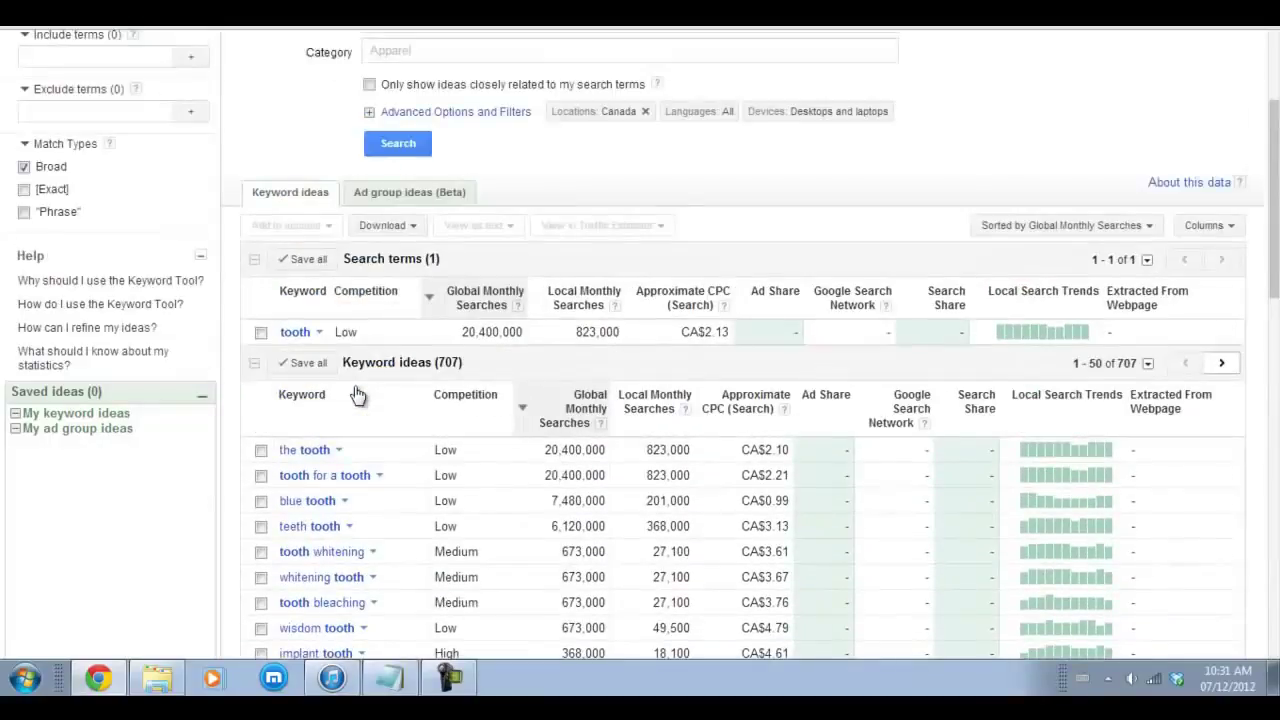
scroll(358, 395, up, 2)
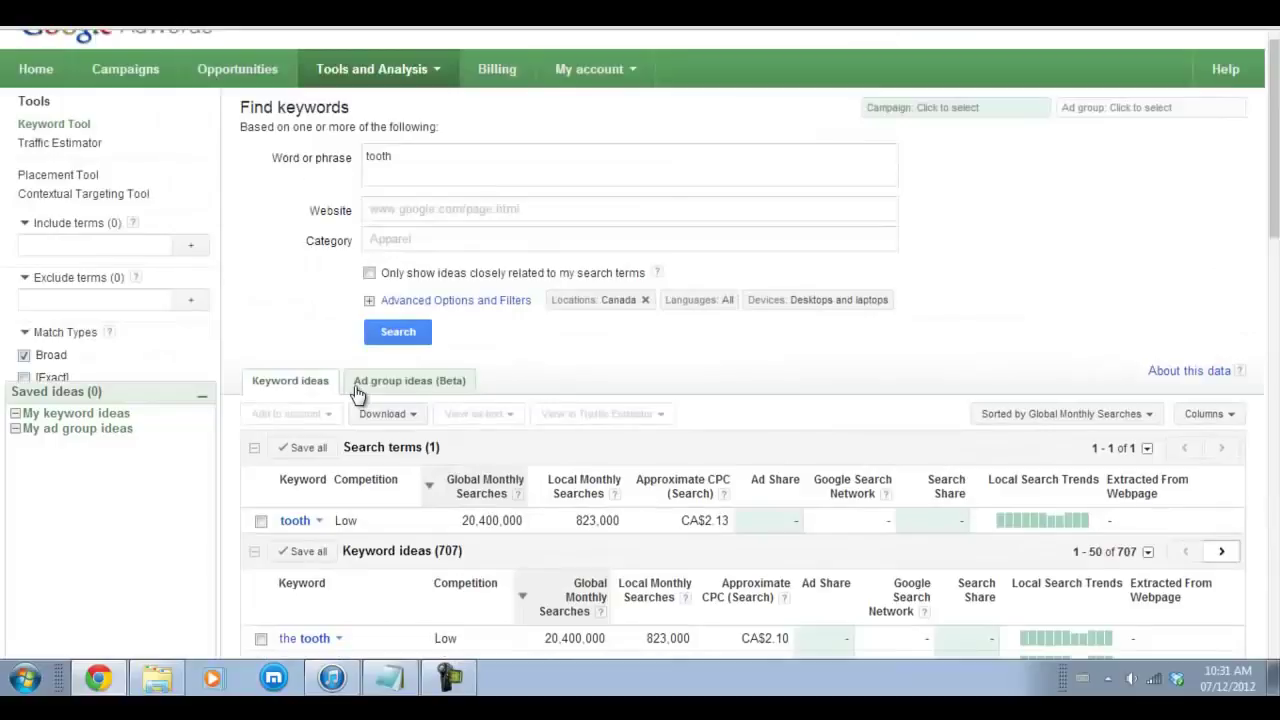
scroll(358, 393, up, 1)
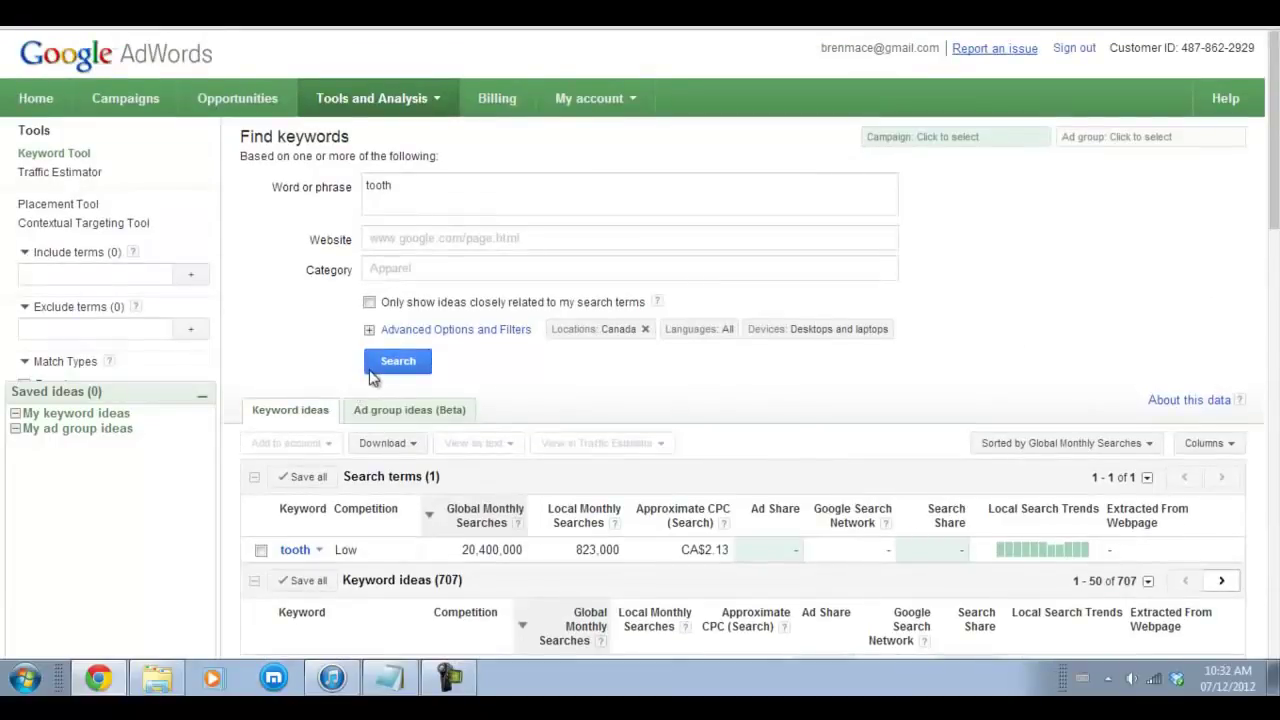
scroll(335, 355, down, 2)
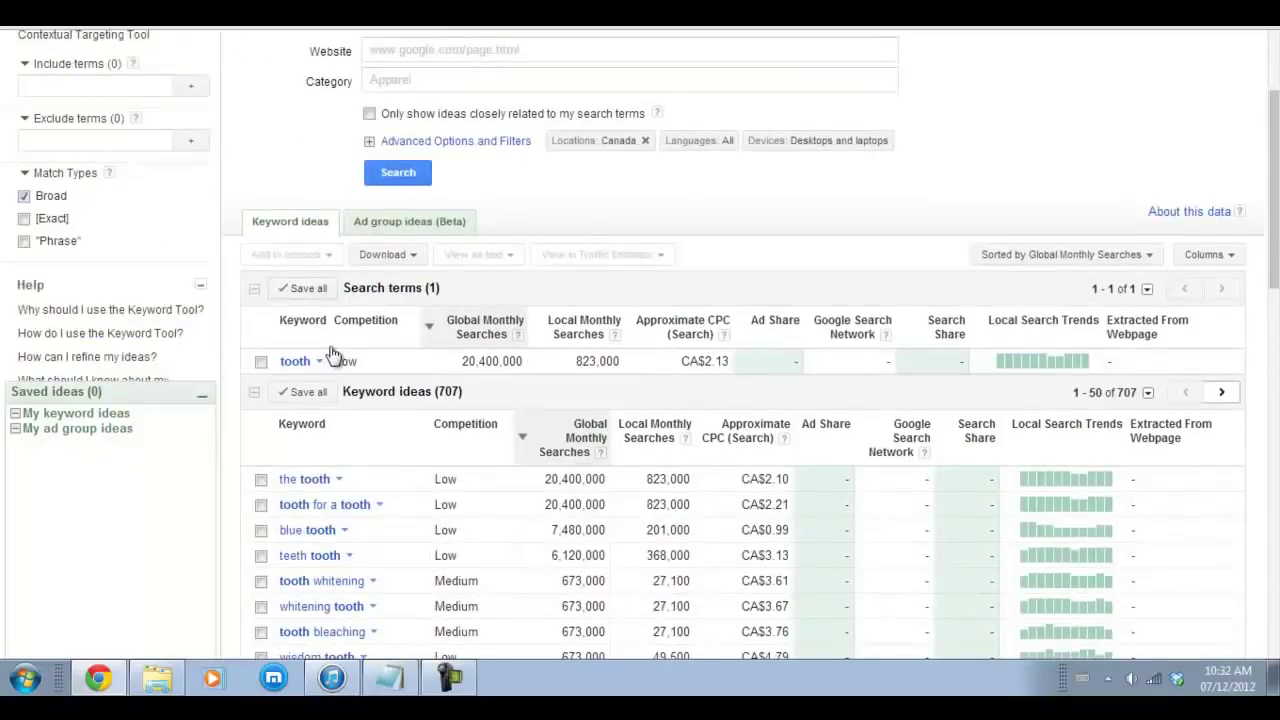
scroll(335, 355, up, 2)
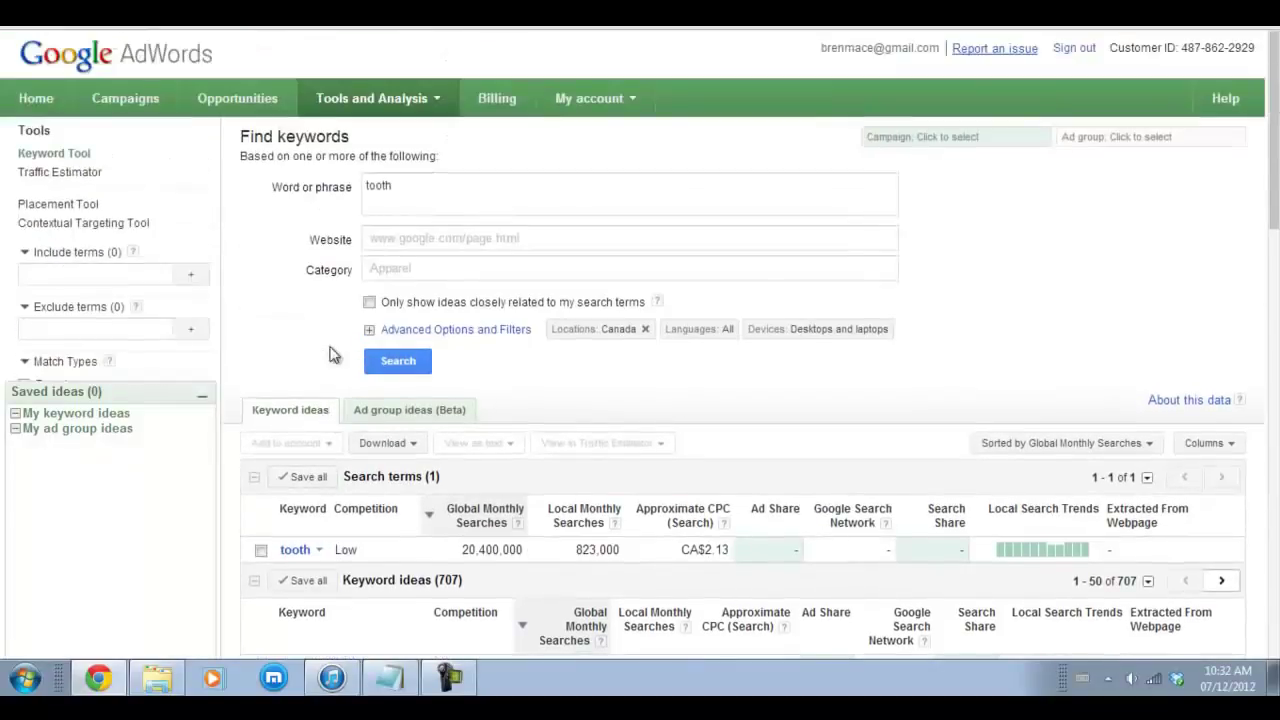
scroll(333, 355, down, 3)
scroll(333, 355, down, 4)
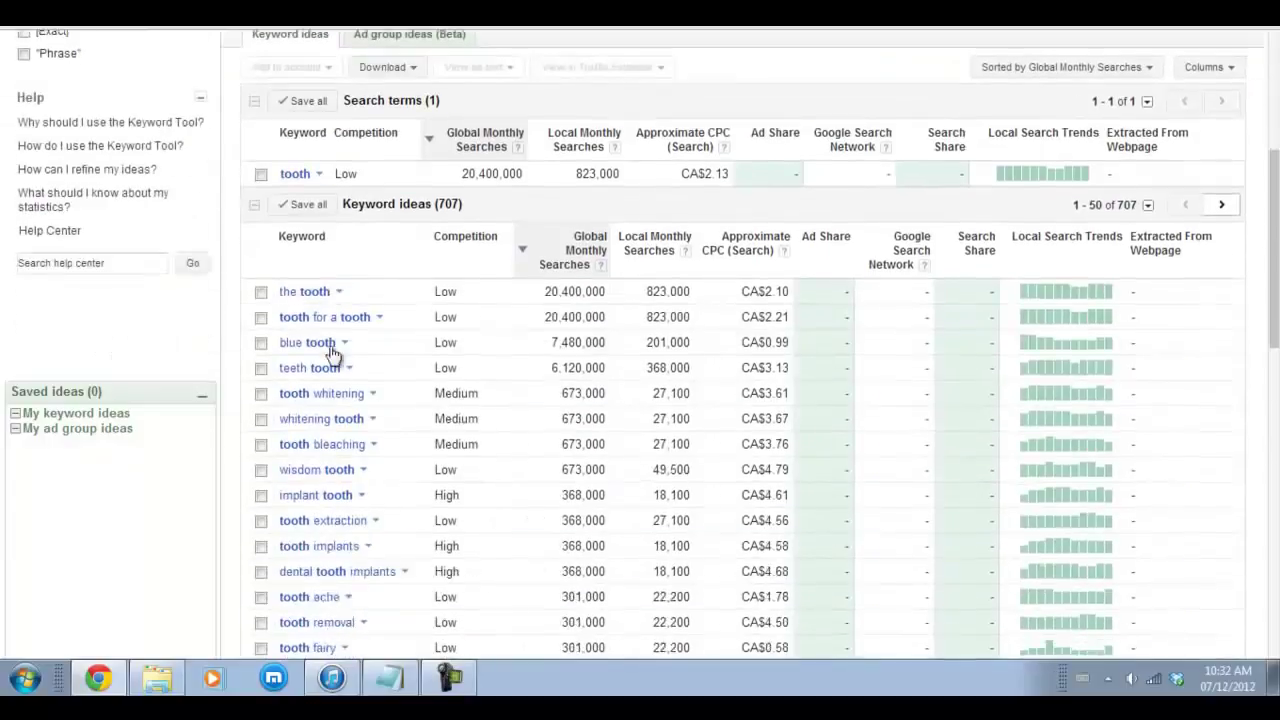
scroll(333, 355, down, 6)
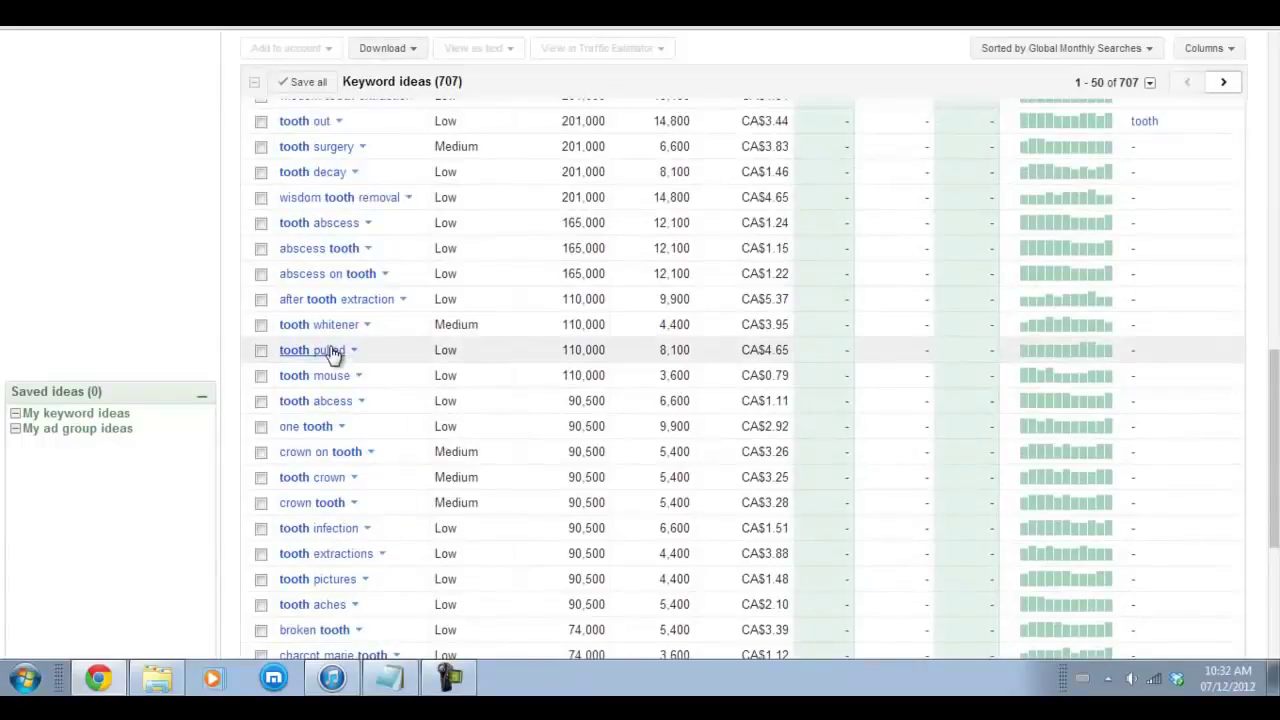
scroll(333, 355, down, 3)
scroll(333, 355, down, 3)
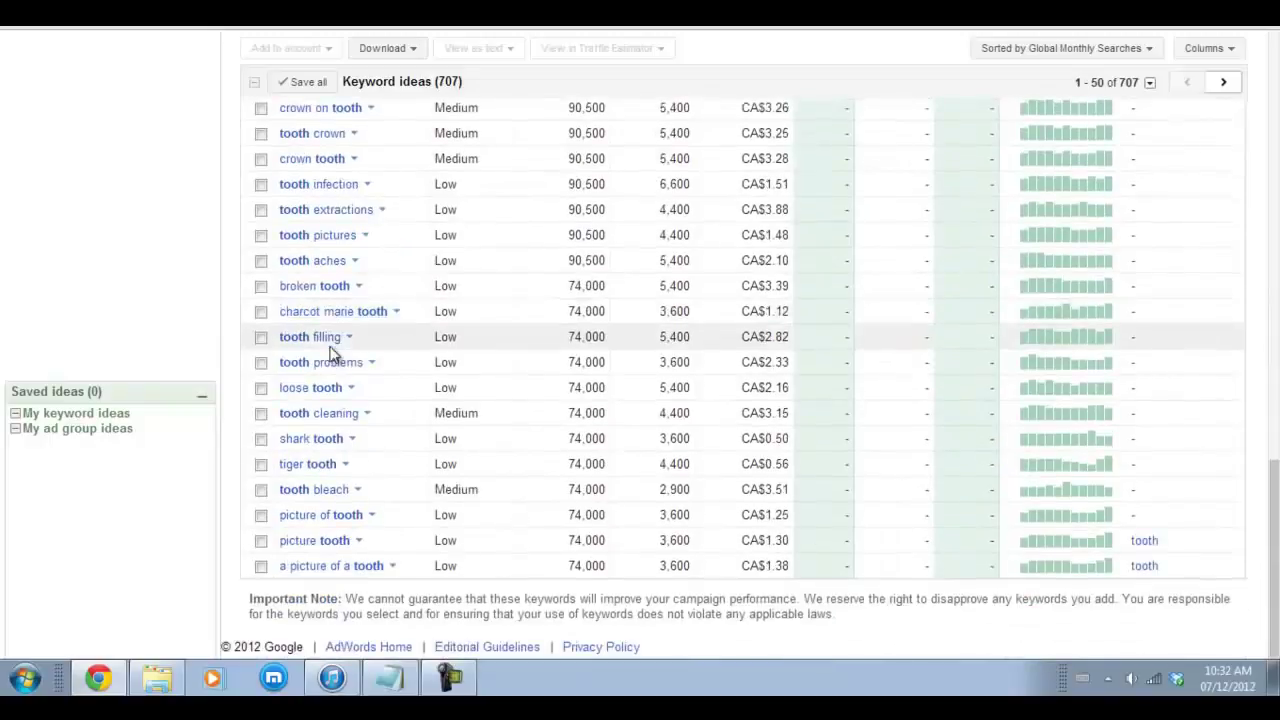
scroll(333, 355, up, 6)
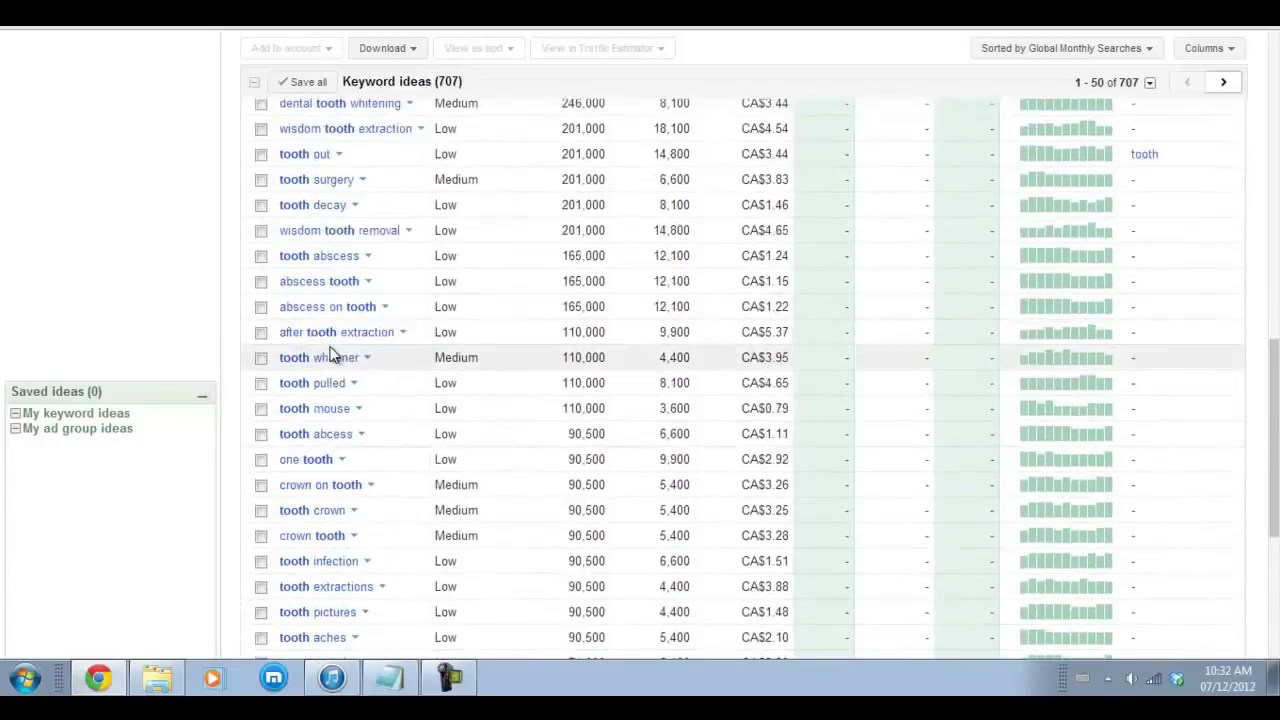
scroll(333, 355, up, 10)
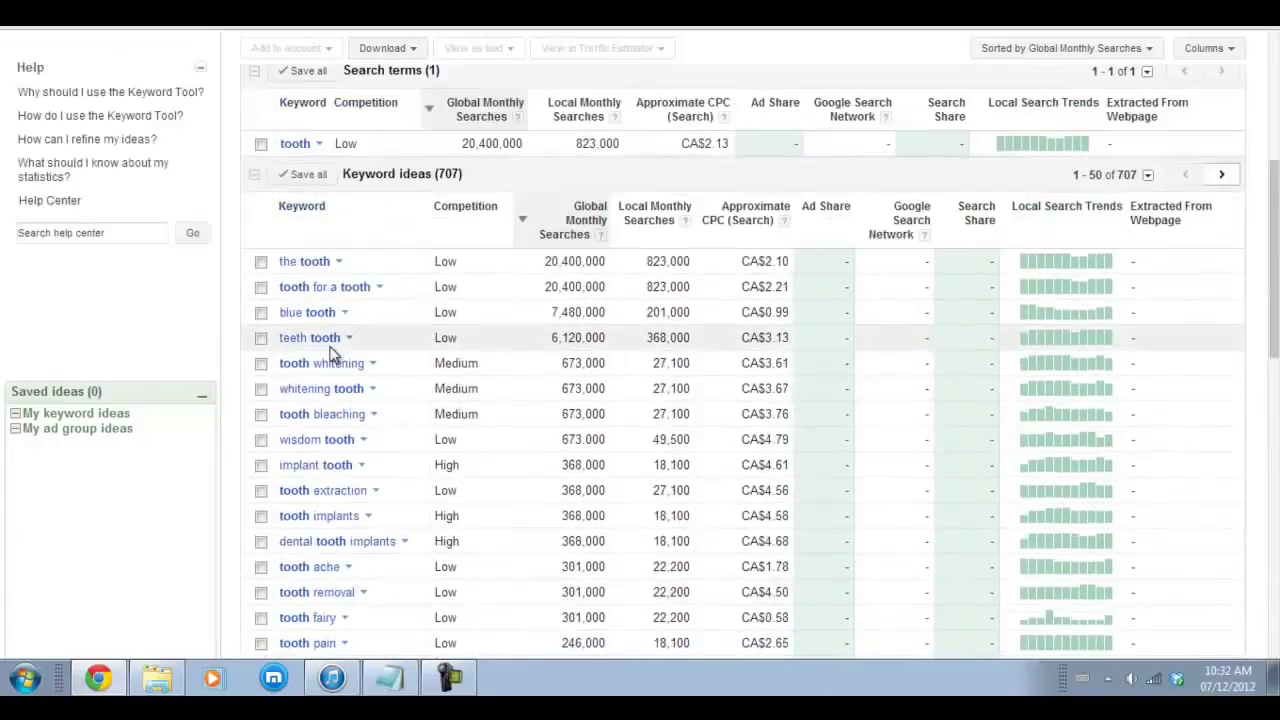
scroll(333, 355, down, 1)
scroll(354, 363, down, 1)
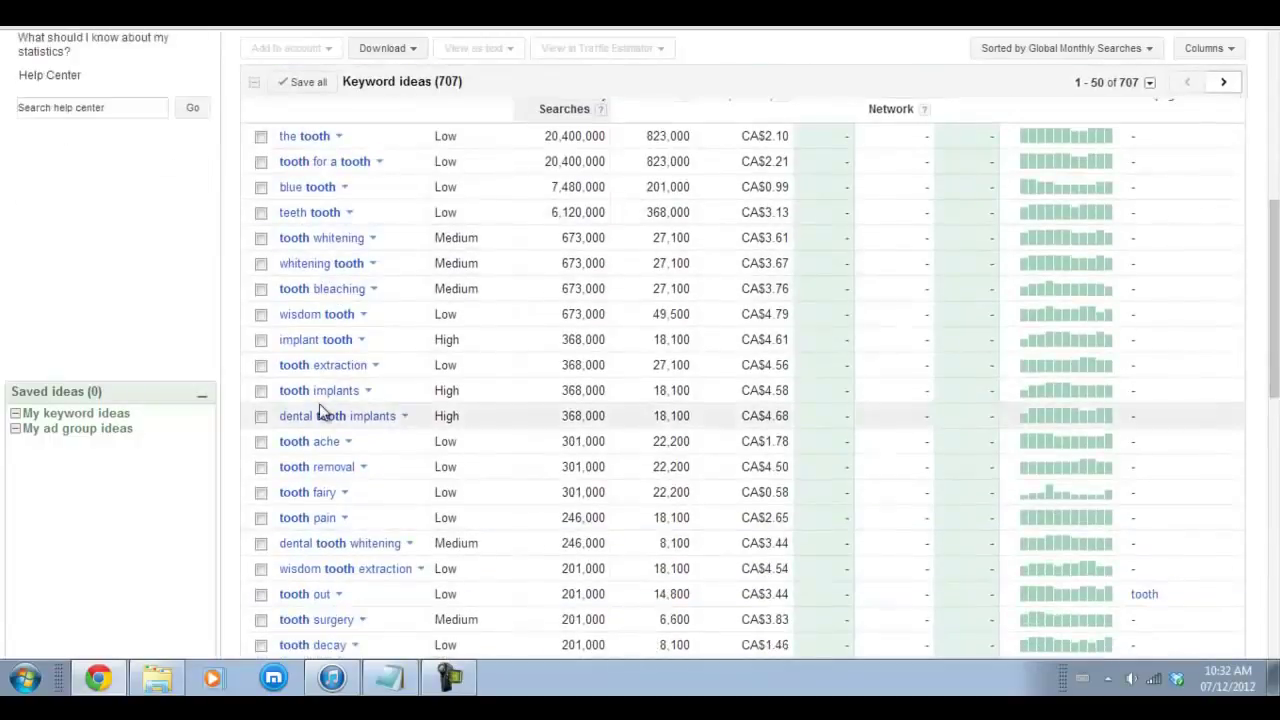
scroll(323, 414, up, 5)
scroll(323, 414, up, 4)
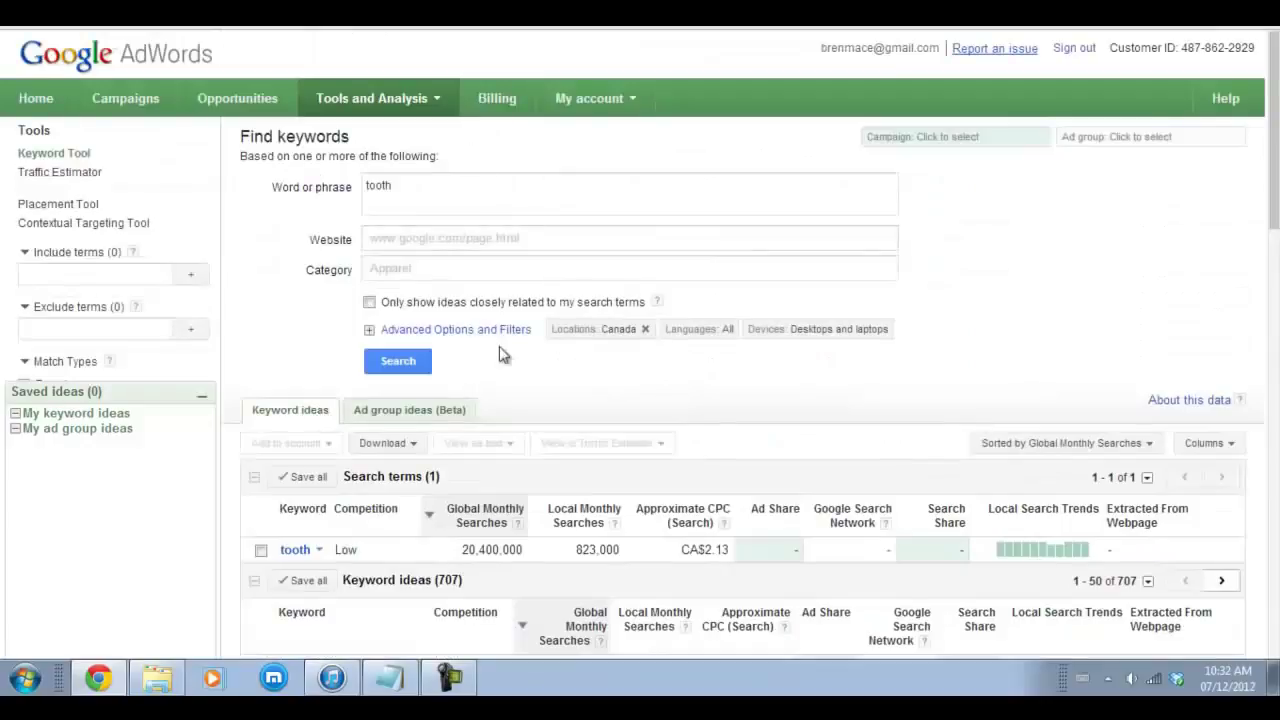
Switch to the Notepad keyword list and copy the phrase "teeth whitening reviews"
click(390, 678)
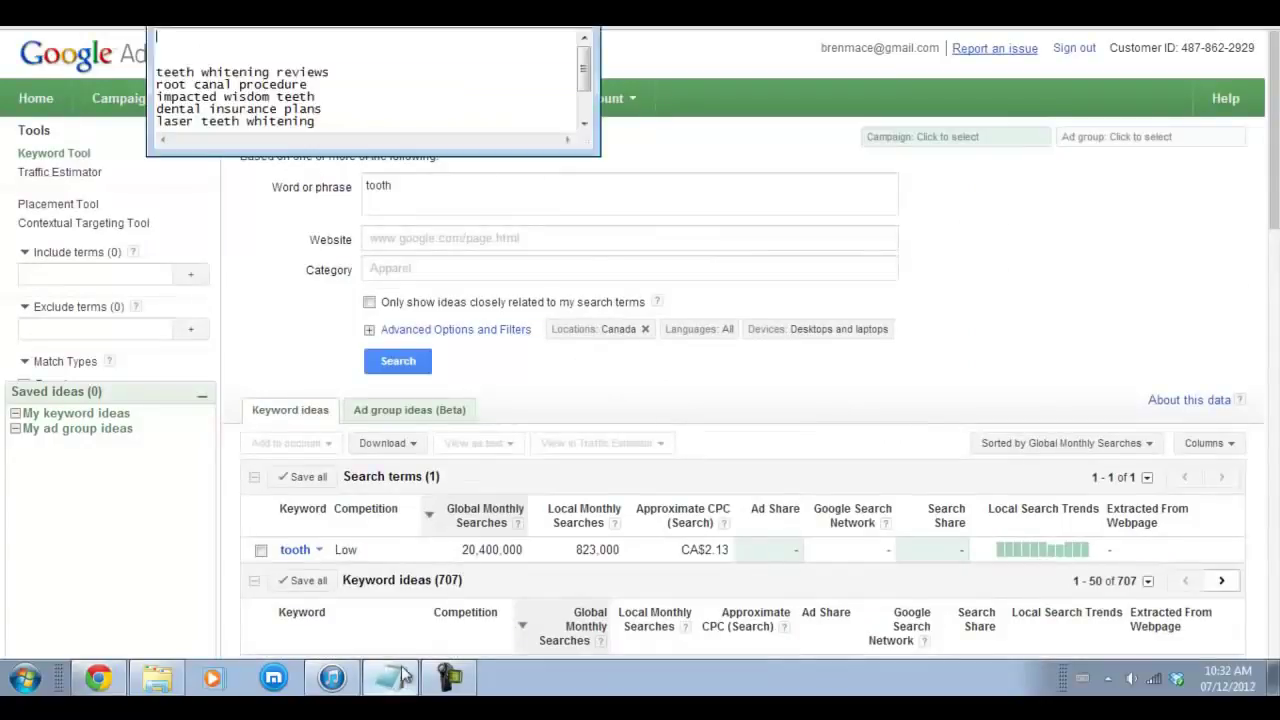
scroll(585, 82, up, 1)
mouse_move(585, 82)
mouse_down()
mouse_move(587, 125)
mouse_move(583, 70)
mouse_up()
drag(358, 76, 156, 47)
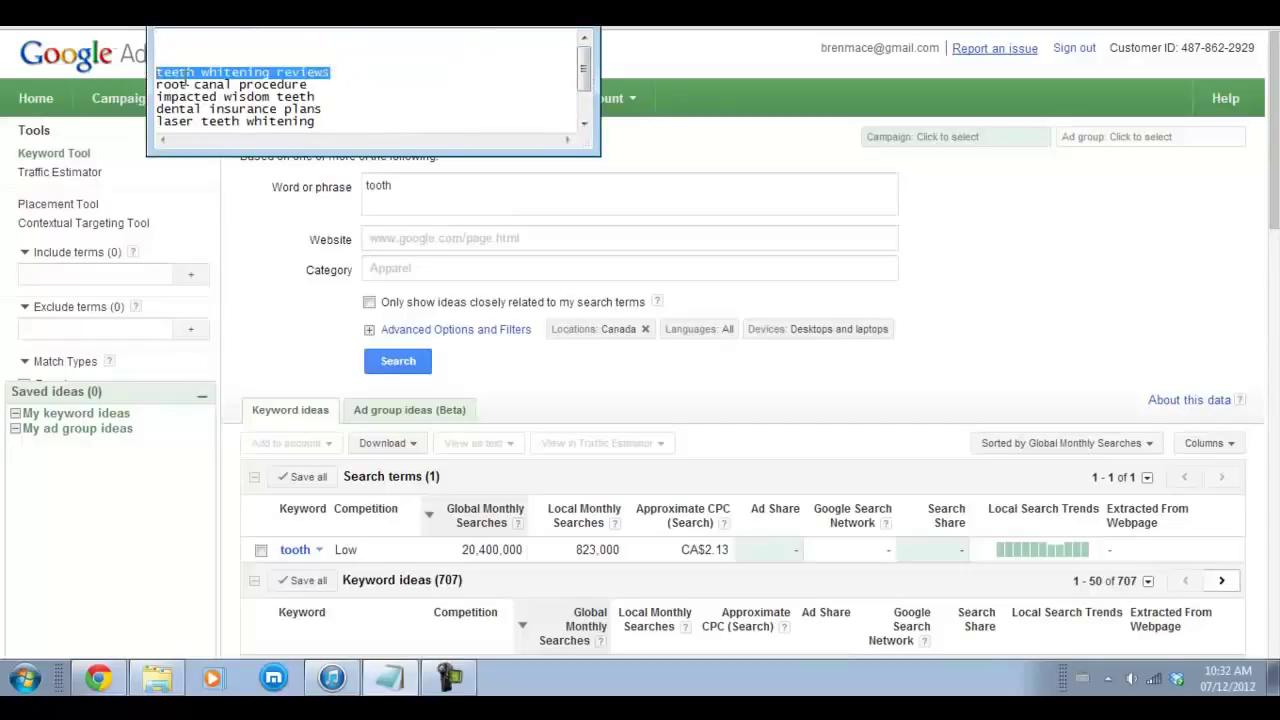
right_click(183, 77)
click(236, 126)
Replace the search phrase in the AdWords Keyword Tool with the copied "teeth whitening reviews" and run the search
double_click(445, 195)
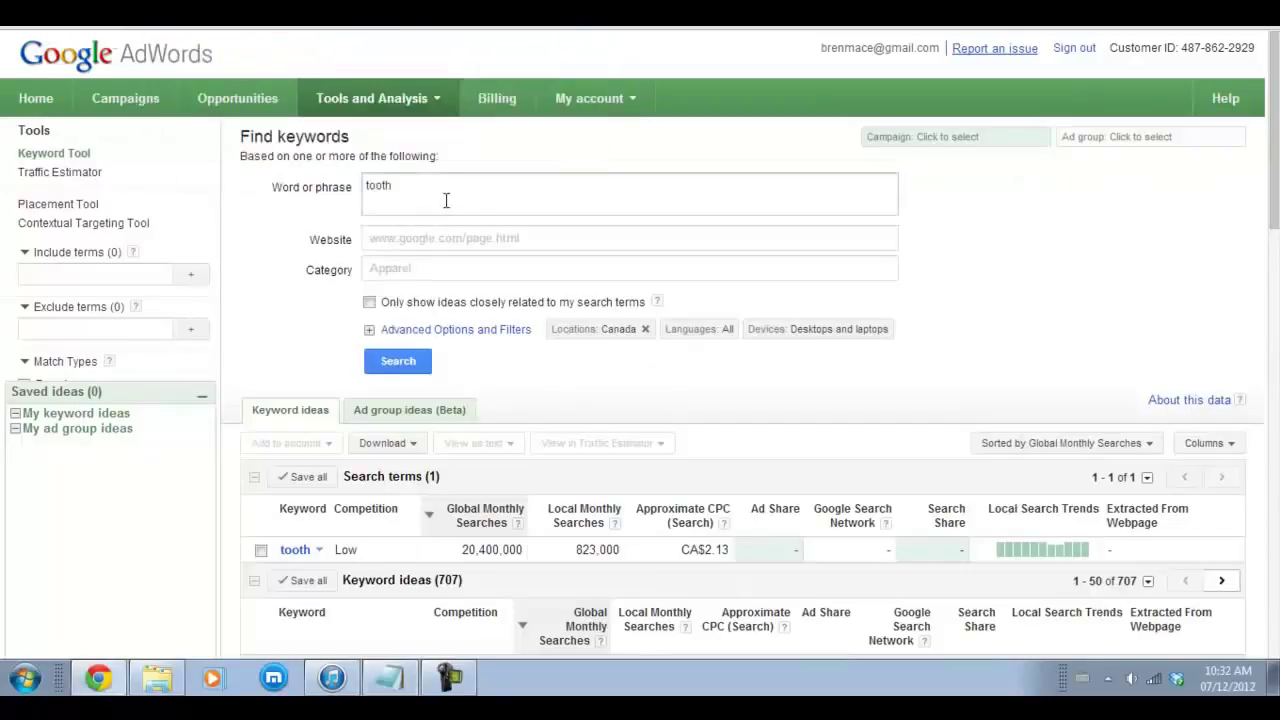
right_click(445, 195)
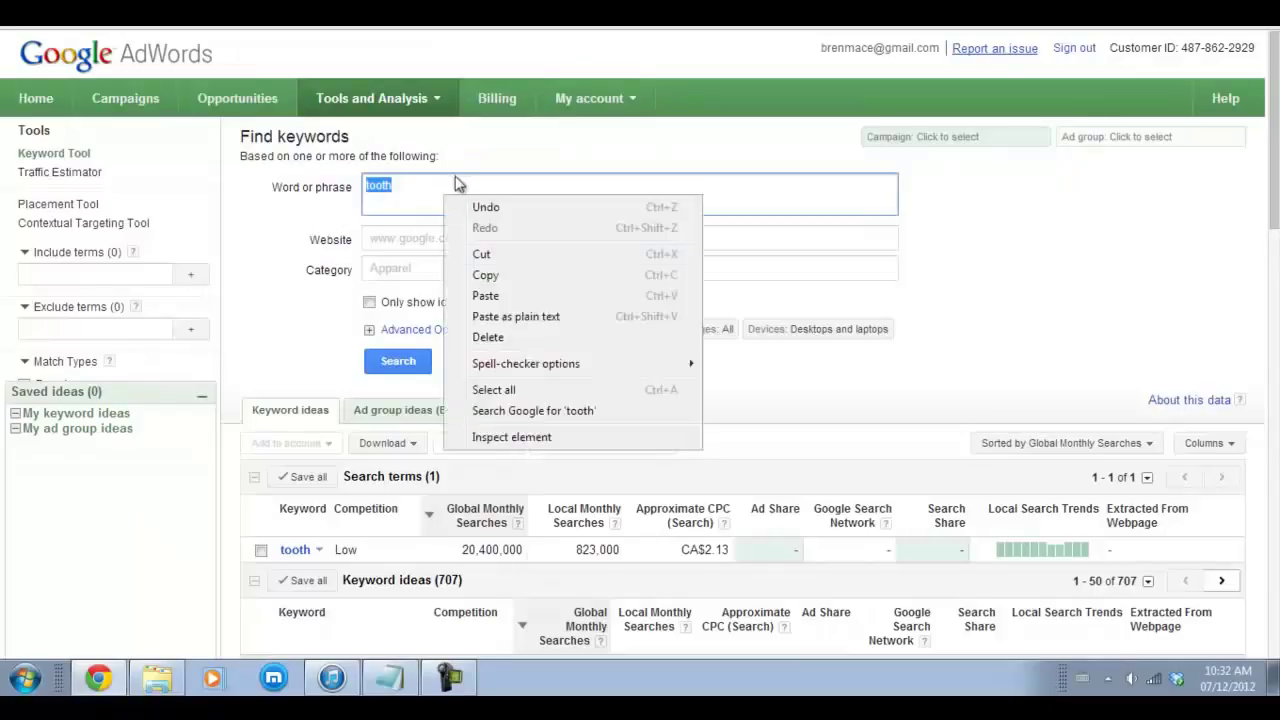
click(525, 296)
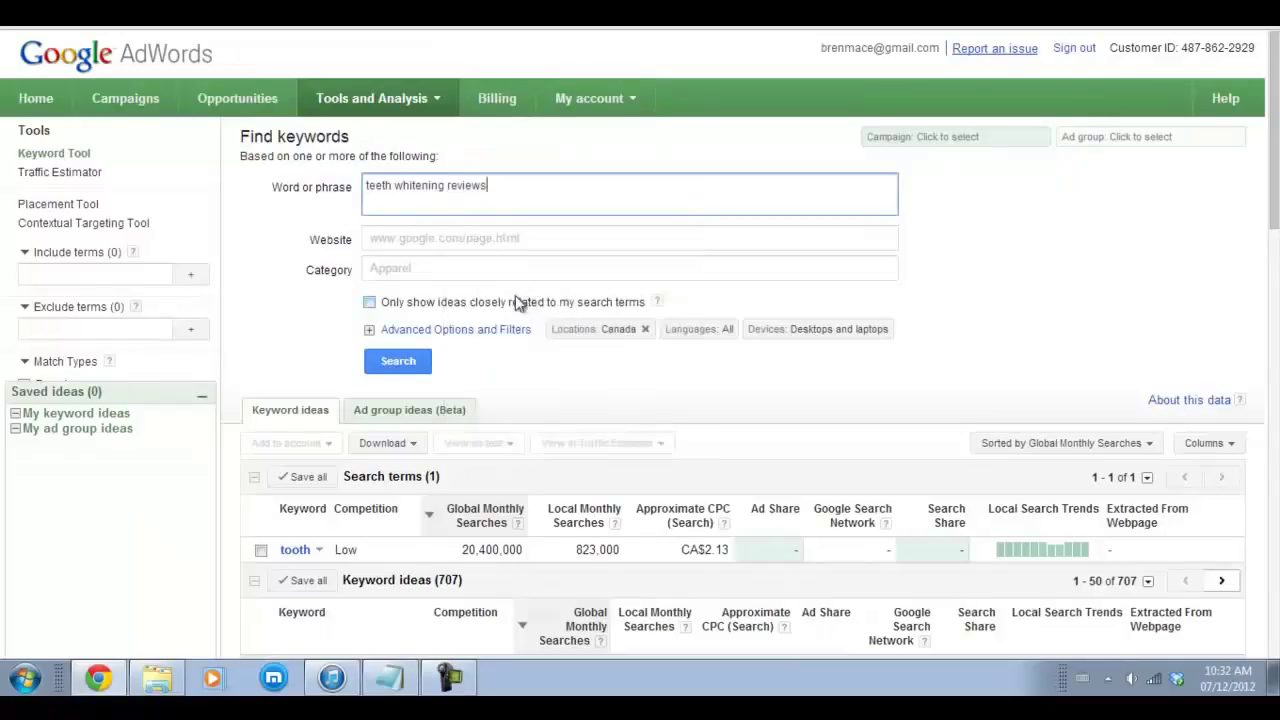
click(400, 366)
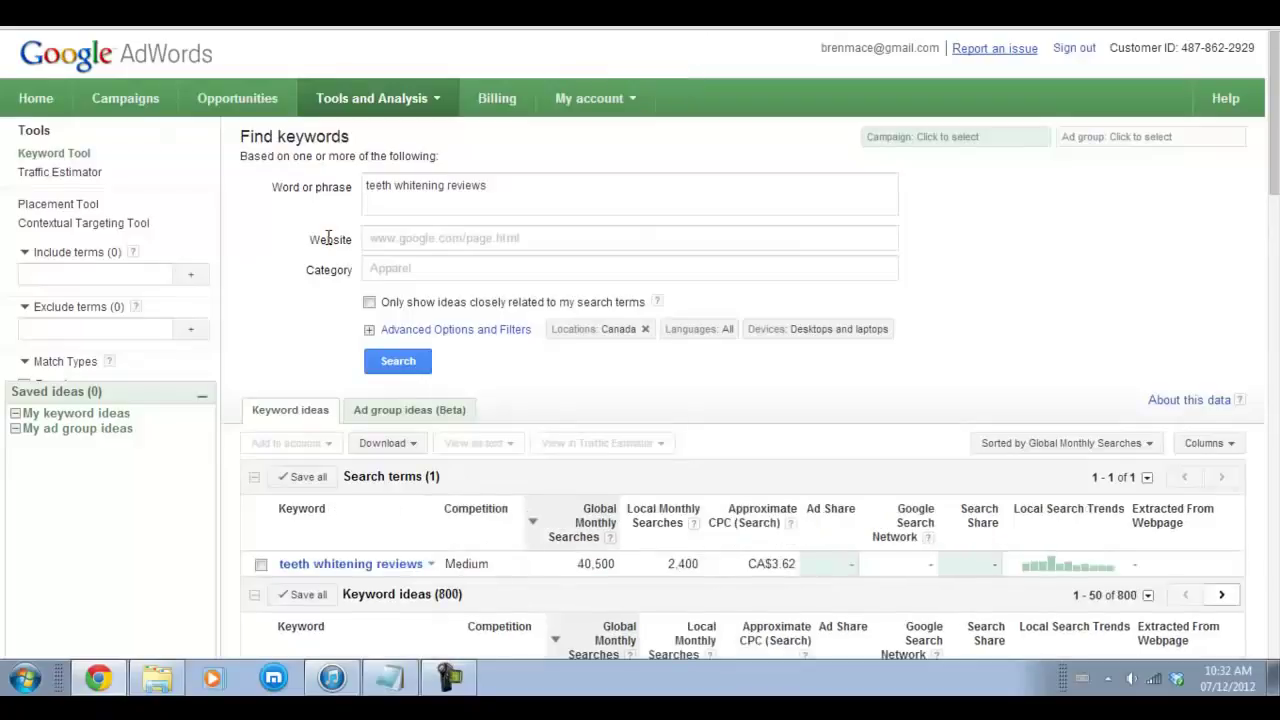
Change the match type from Broad to [Exact] for the "teeth whitening reviews" results and review the search figures
scroll(328, 240, down, 2)
scroll(328, 245, up, 2)
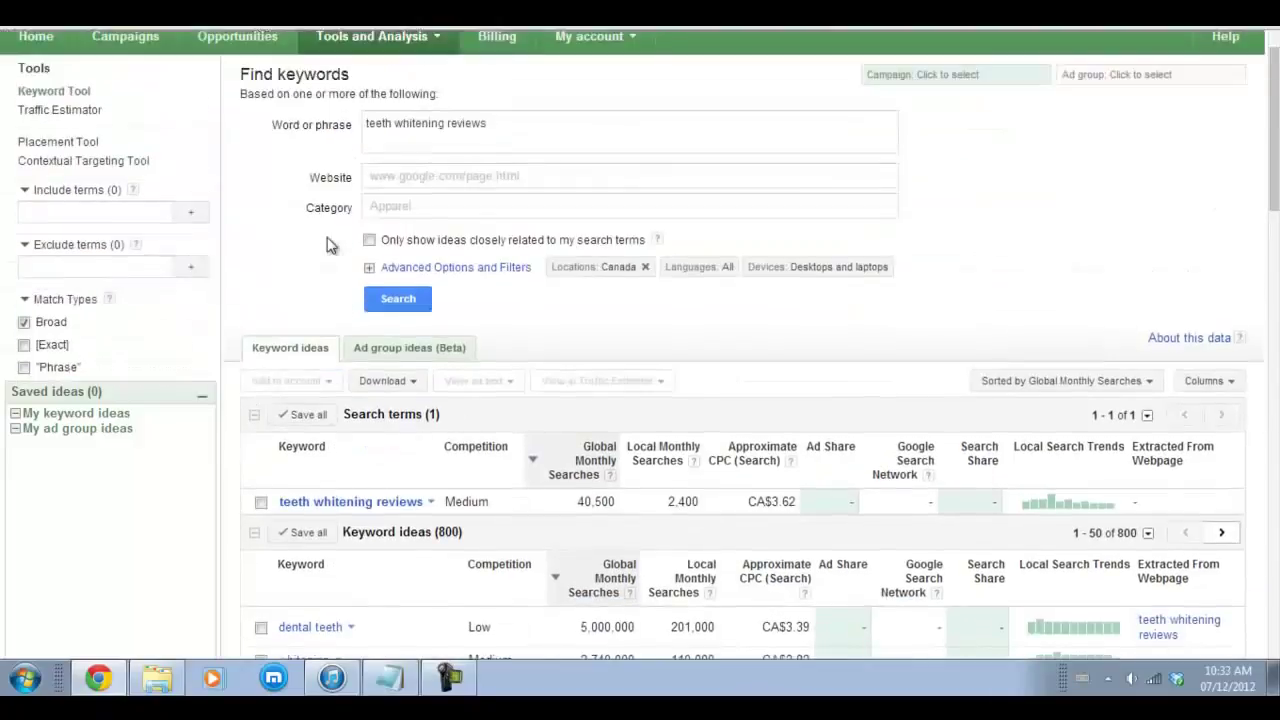
scroll(328, 245, up, 1)
scroll(328, 245, down, 2)
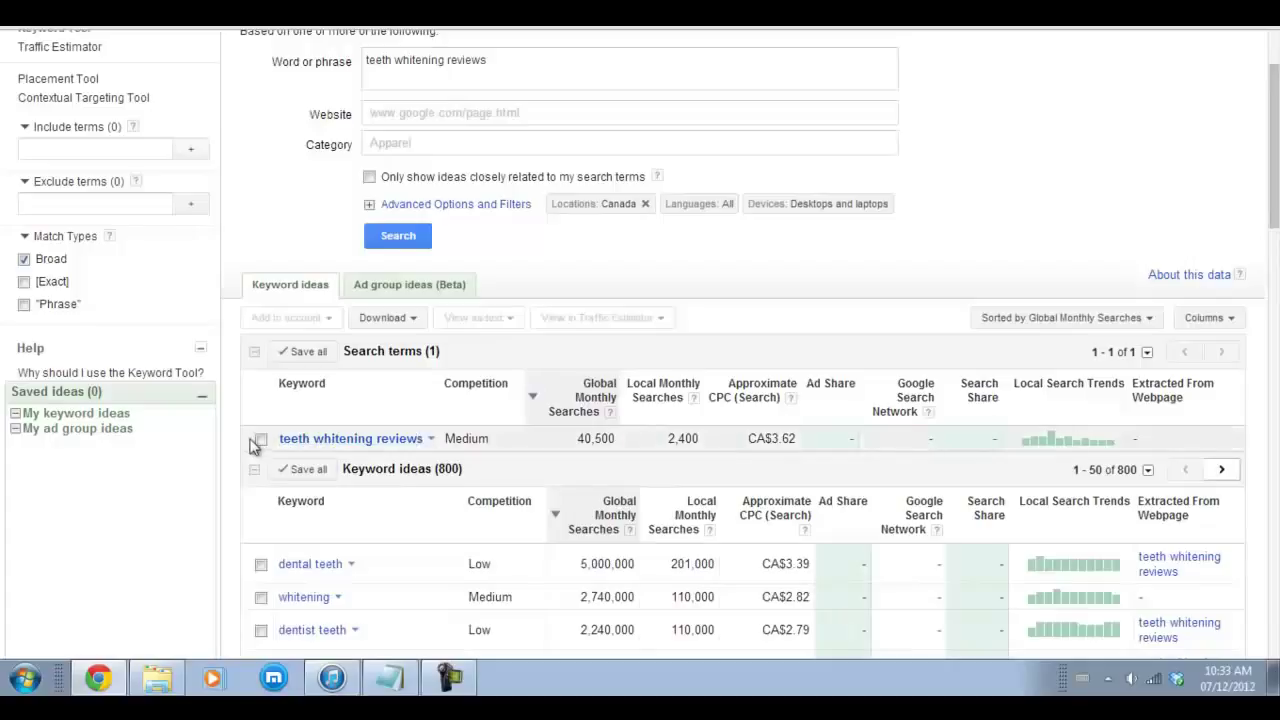
click(24, 282)
click(23, 259)
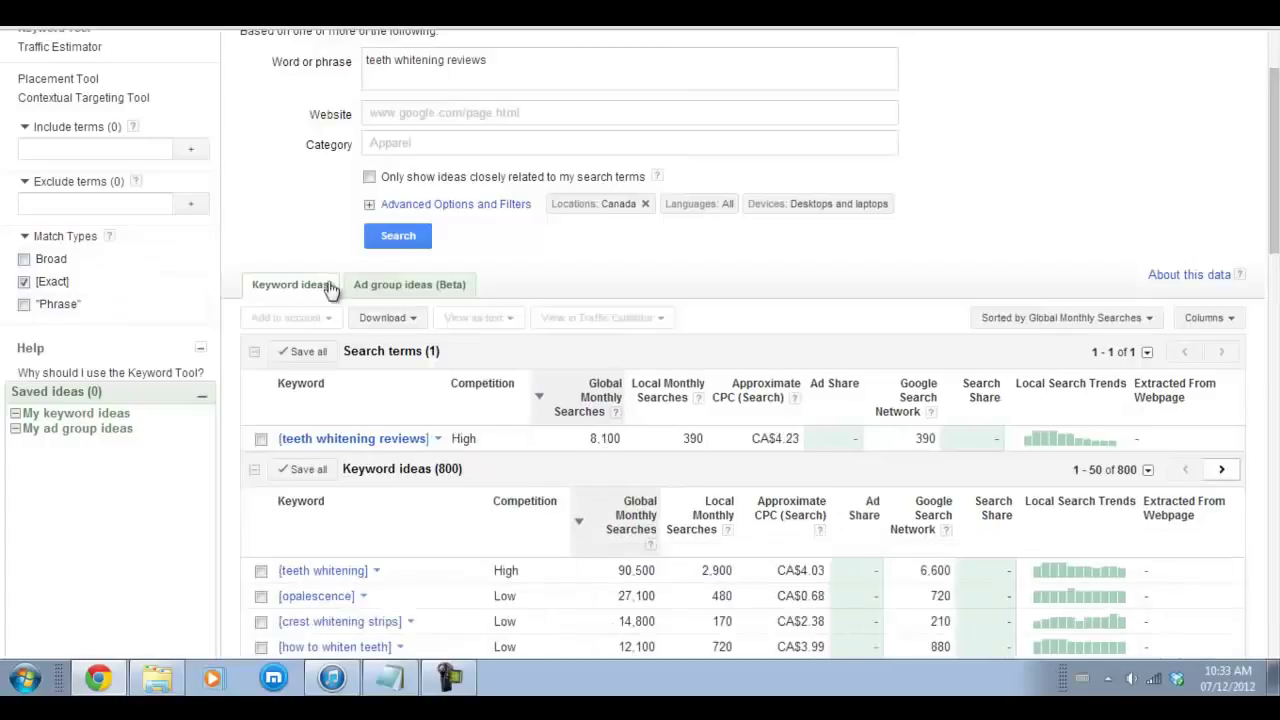
scroll(424, 332, down, 1)
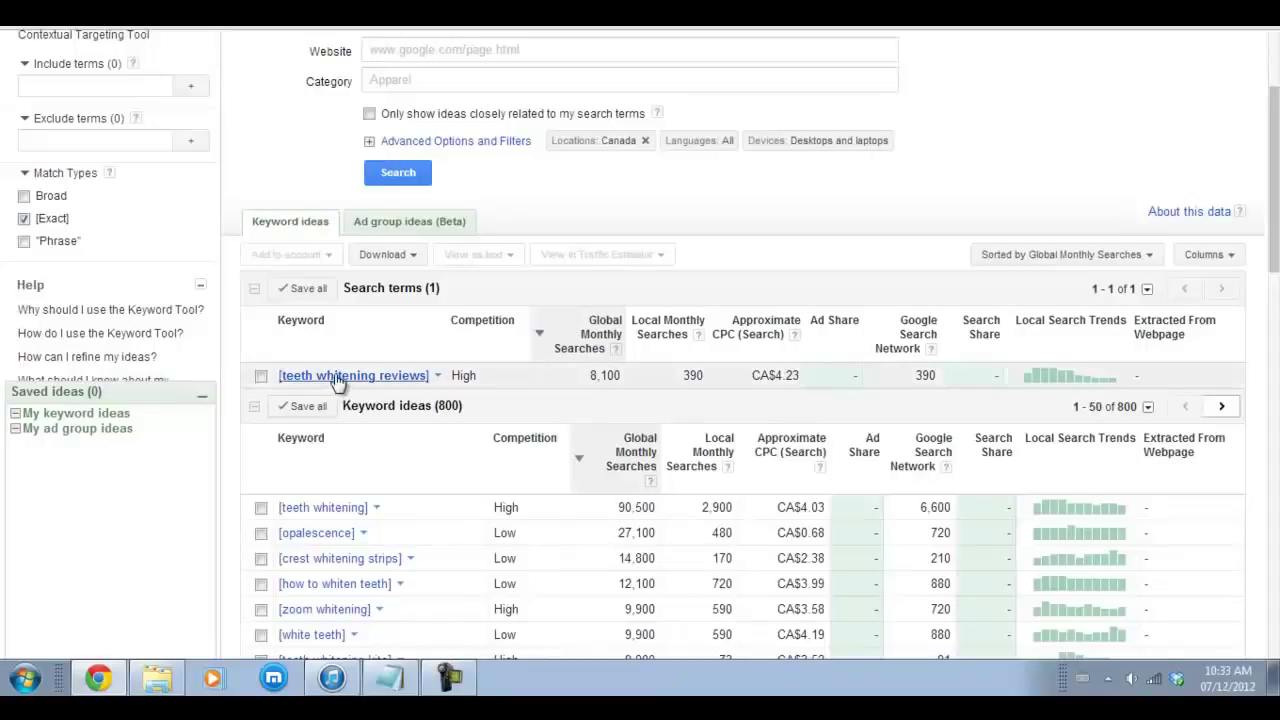
Examine the exact-match keyword ideas for "teeth whitening reviews", including the available download options and the end of the first page
scroll(457, 400, up, 2)
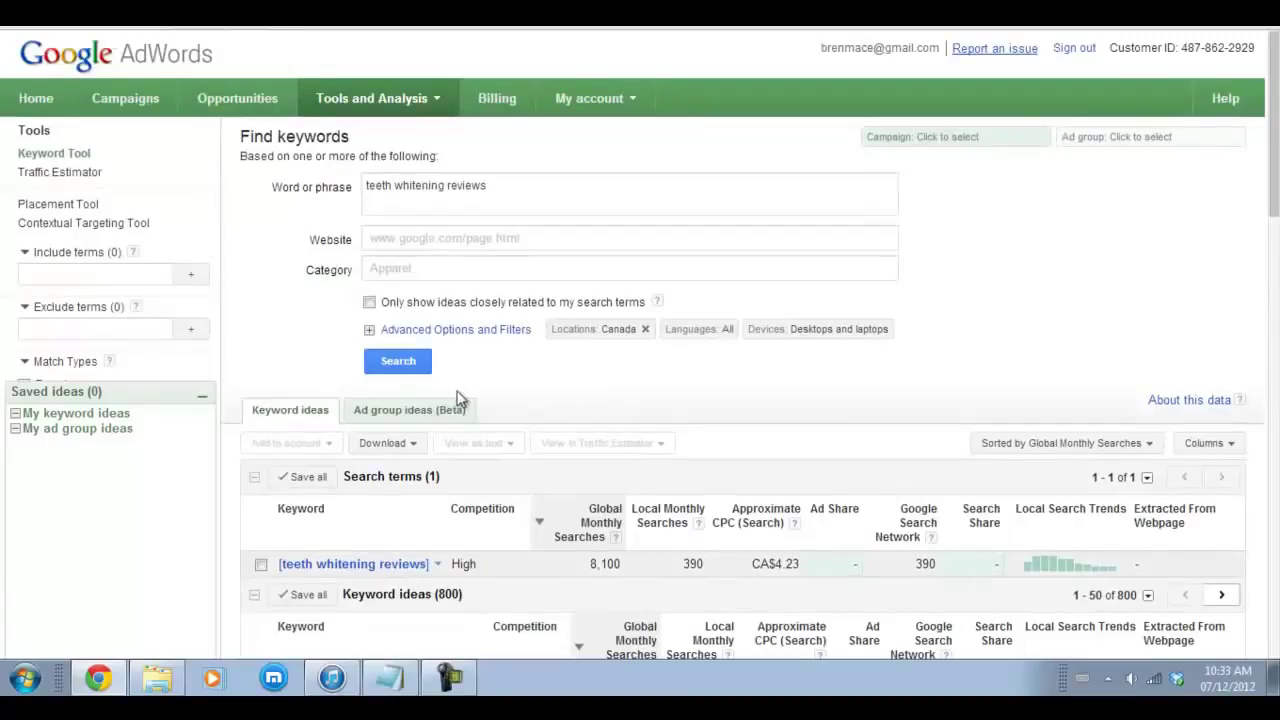
scroll(454, 390, down, 3)
scroll(479, 398, up, 3)
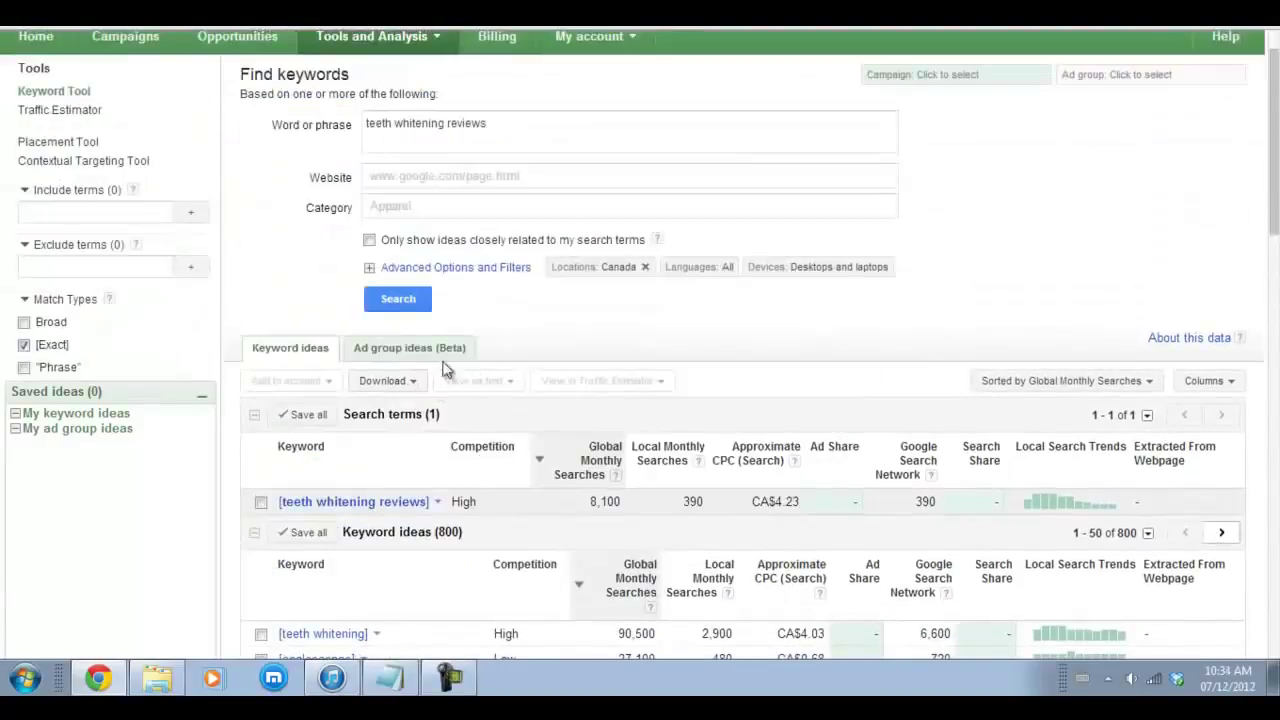
scroll(470, 390, up, 1)
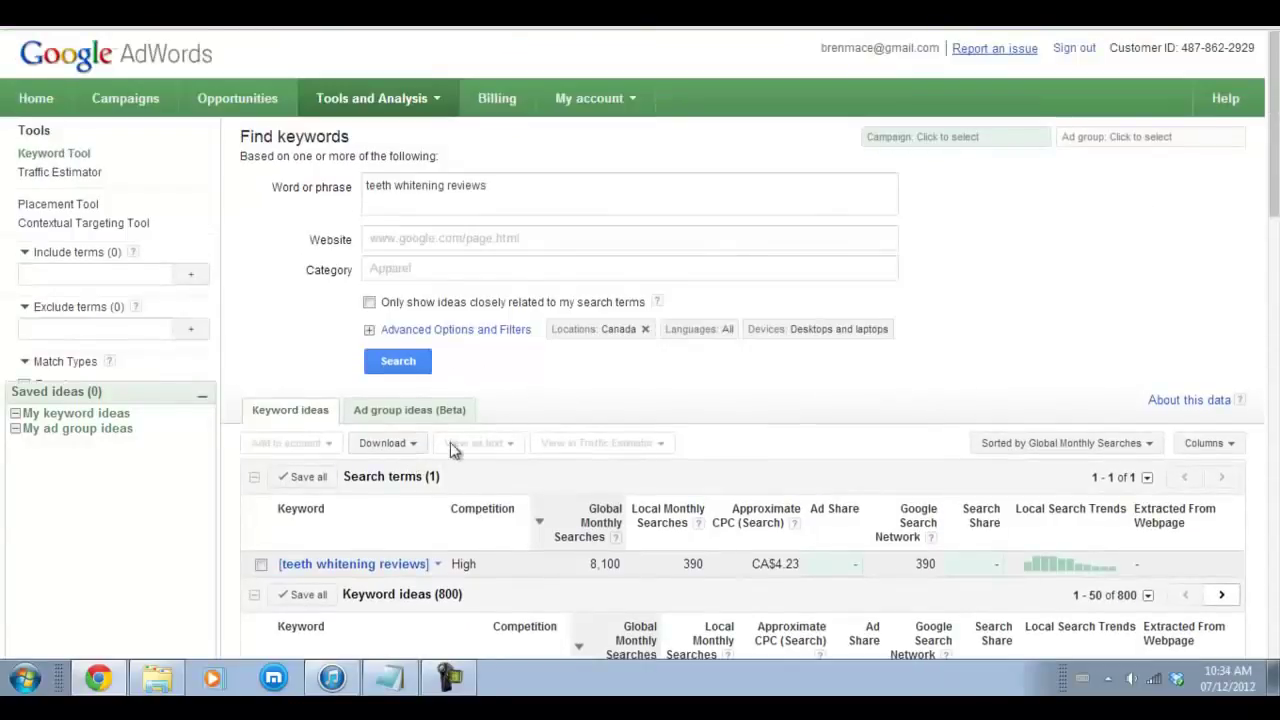
click(385, 443)
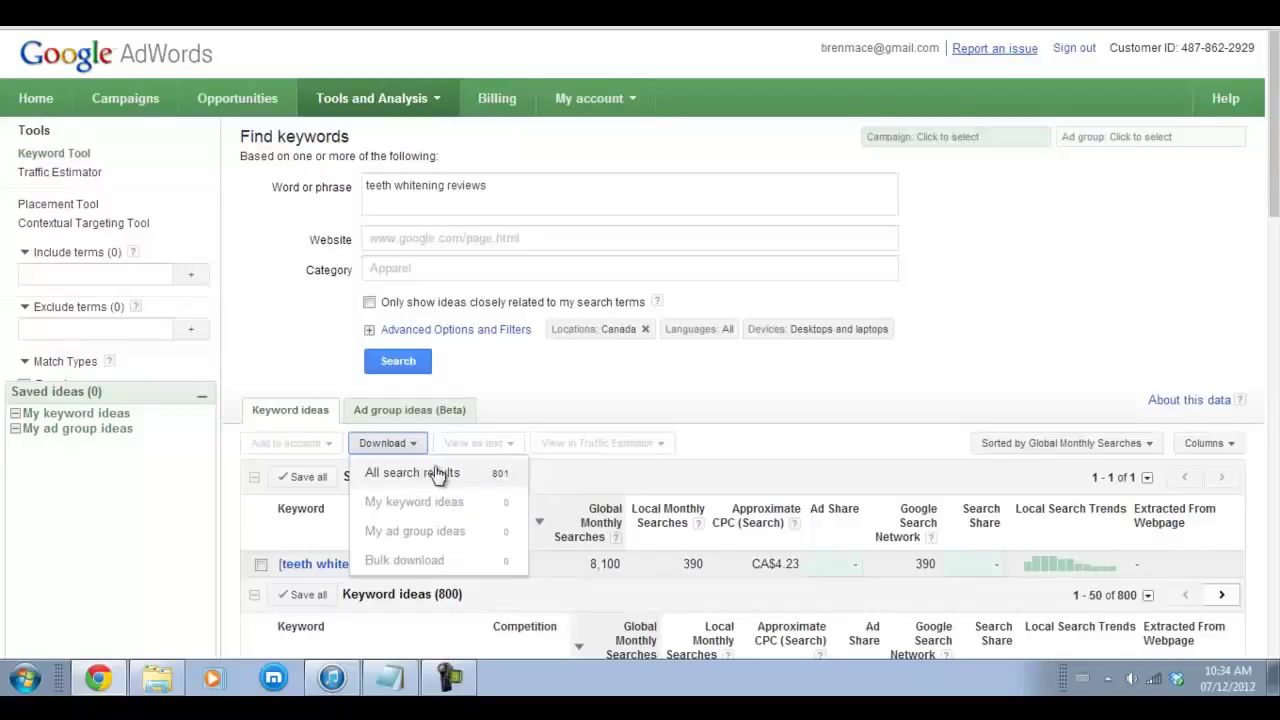
click(600, 395)
scroll(595, 399, down, 10)
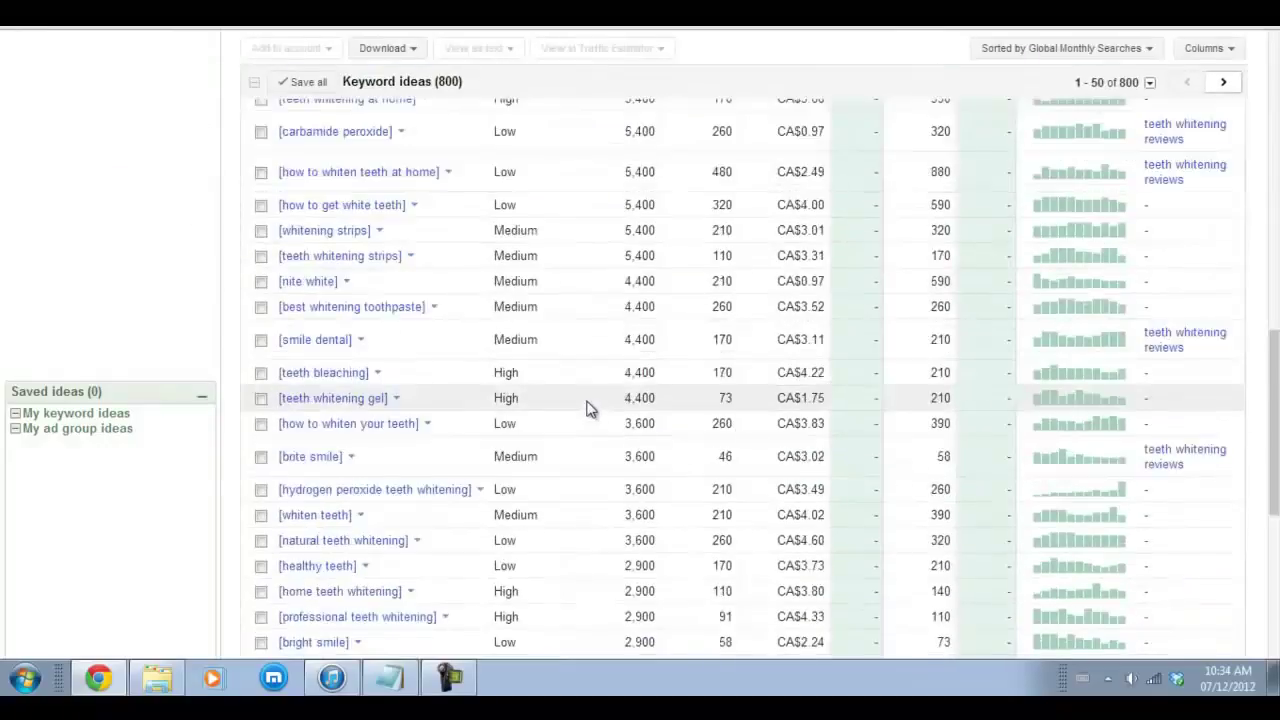
scroll(443, 352, down, 3)
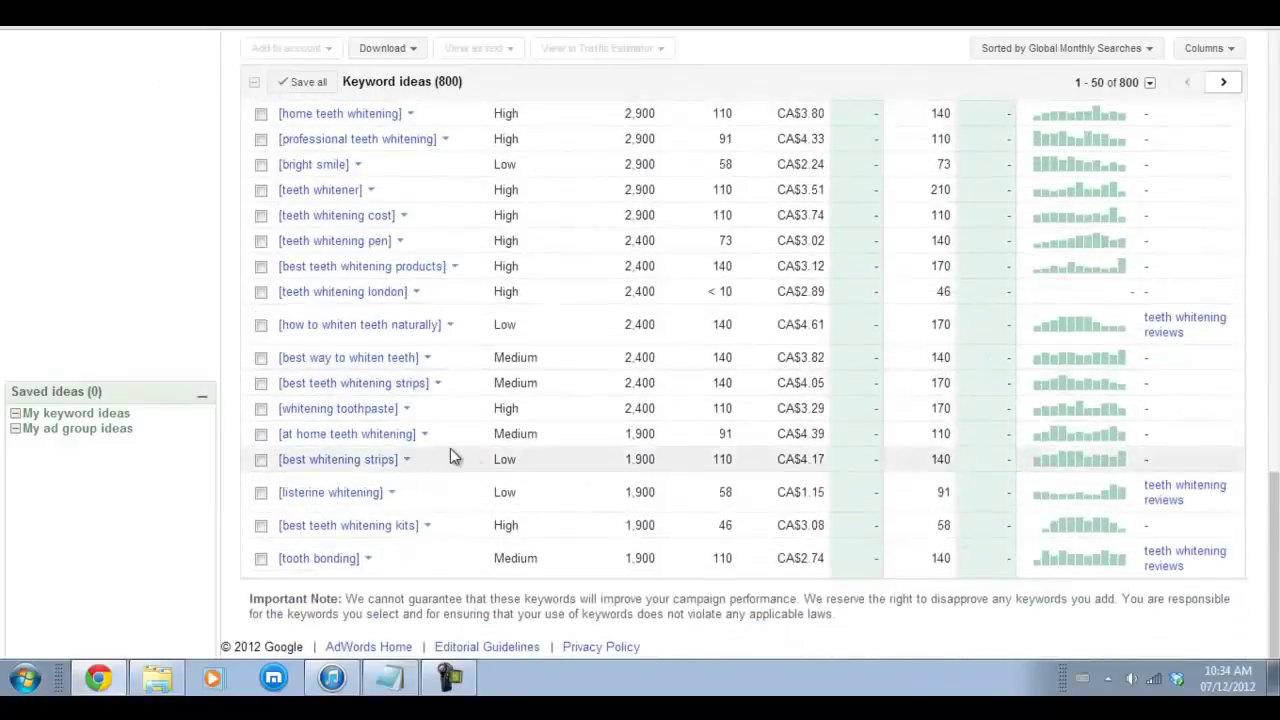
scroll(451, 453, up, 6)
scroll(450, 456, up, 10)
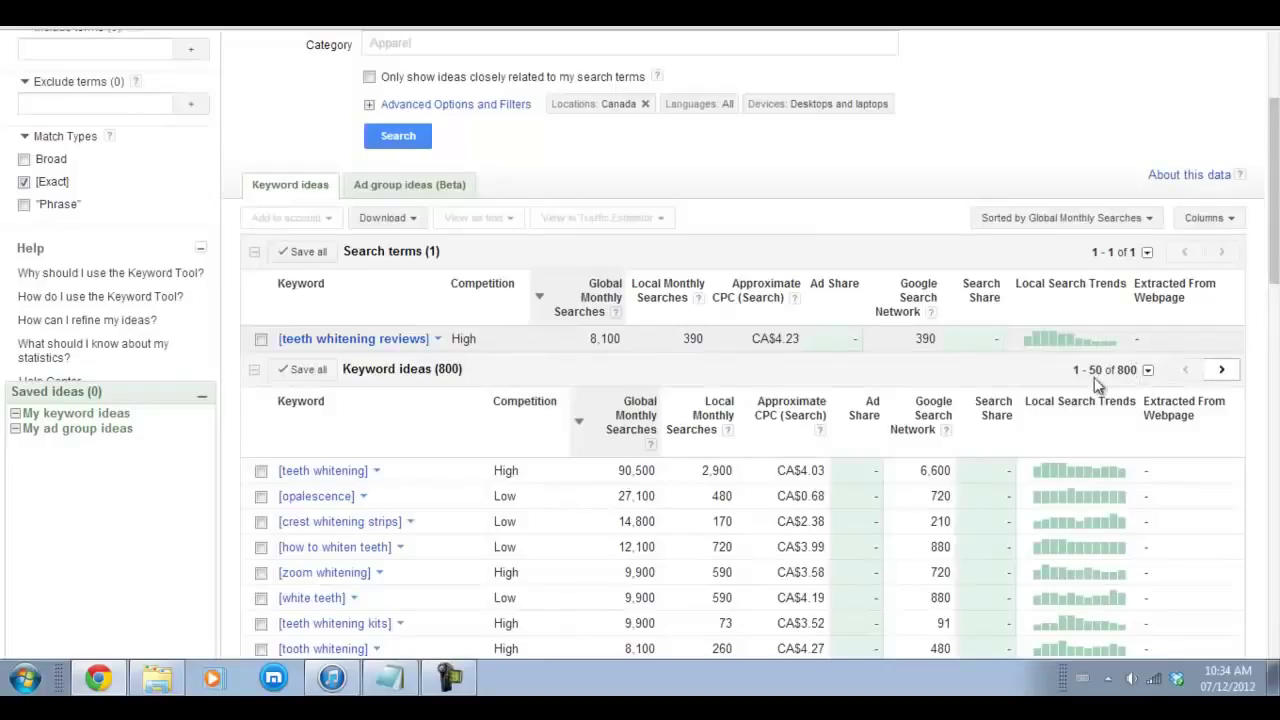
scroll(527, 352, up, 1)
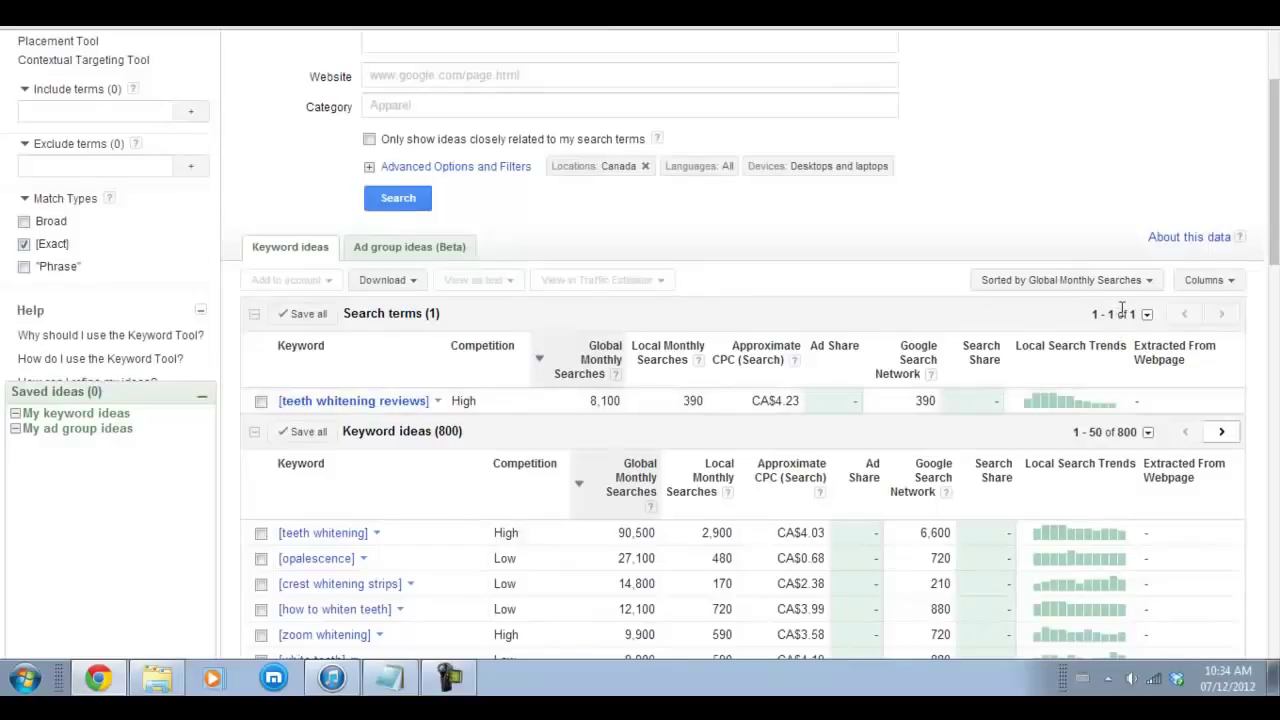
Download all search results for "teeth whitening reviews" in CSV for Excel format and dismiss the download notice
click(380, 284)
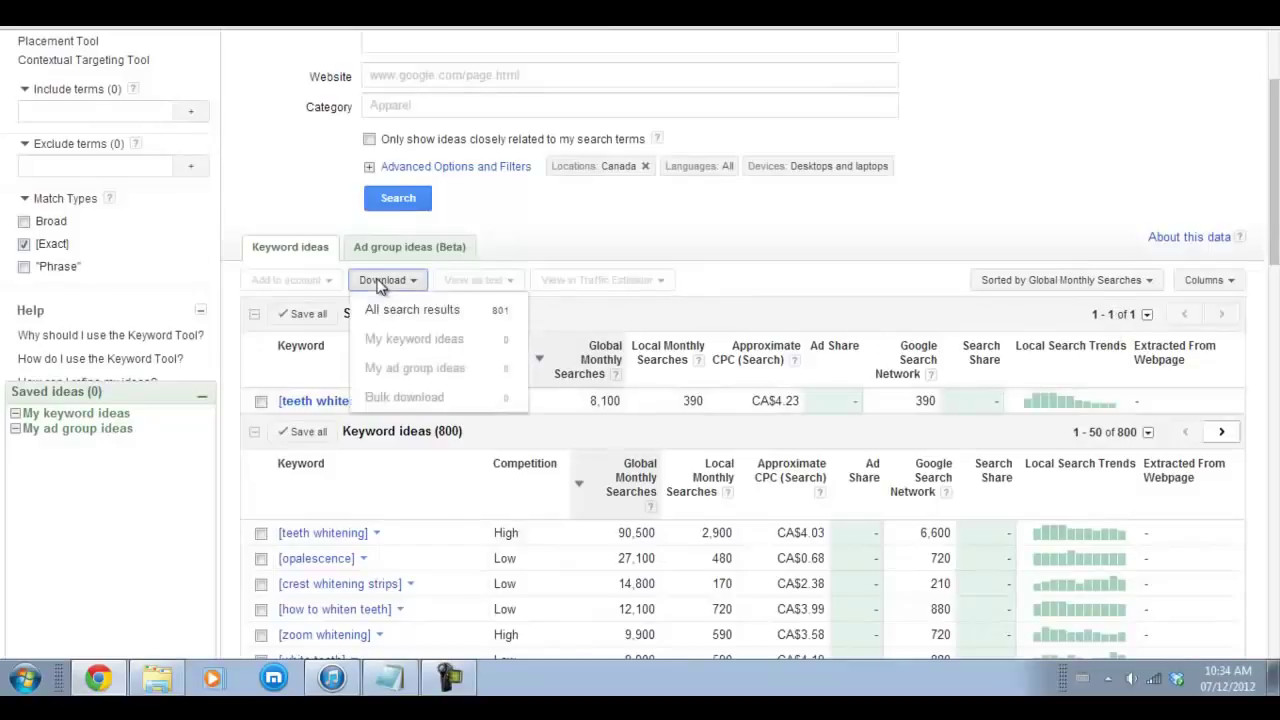
click(412, 312)
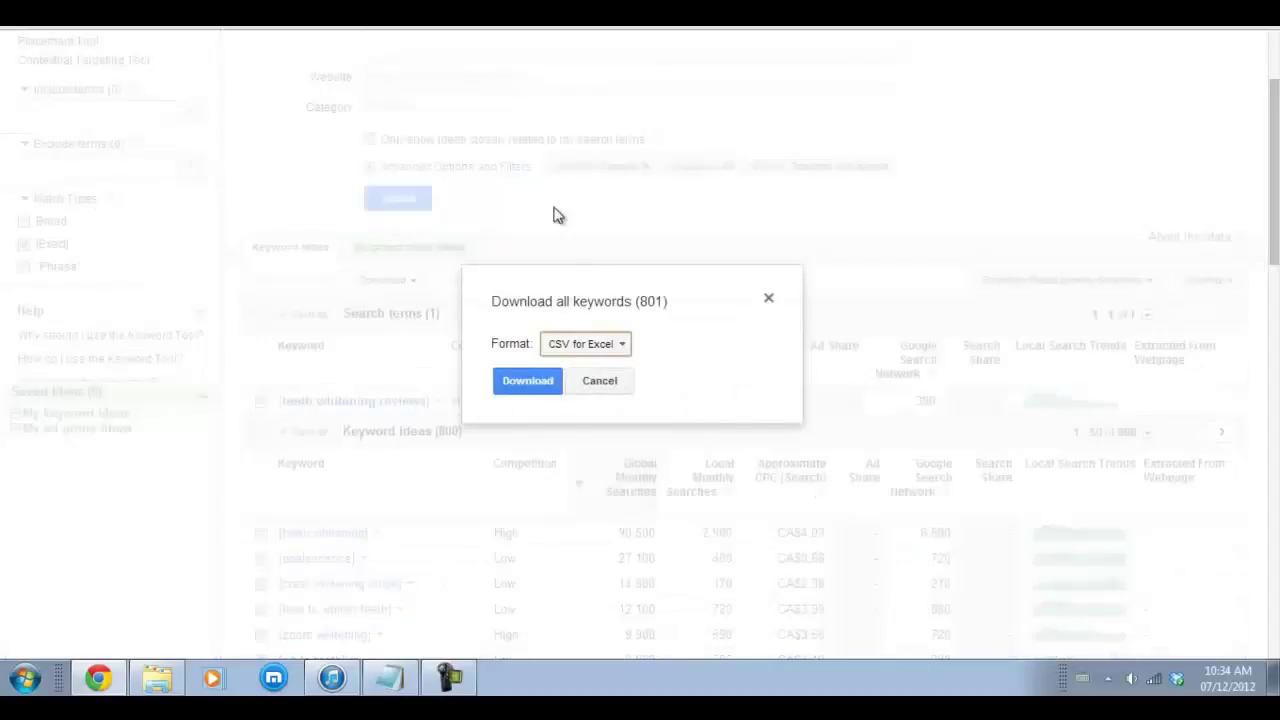
click(530, 386)
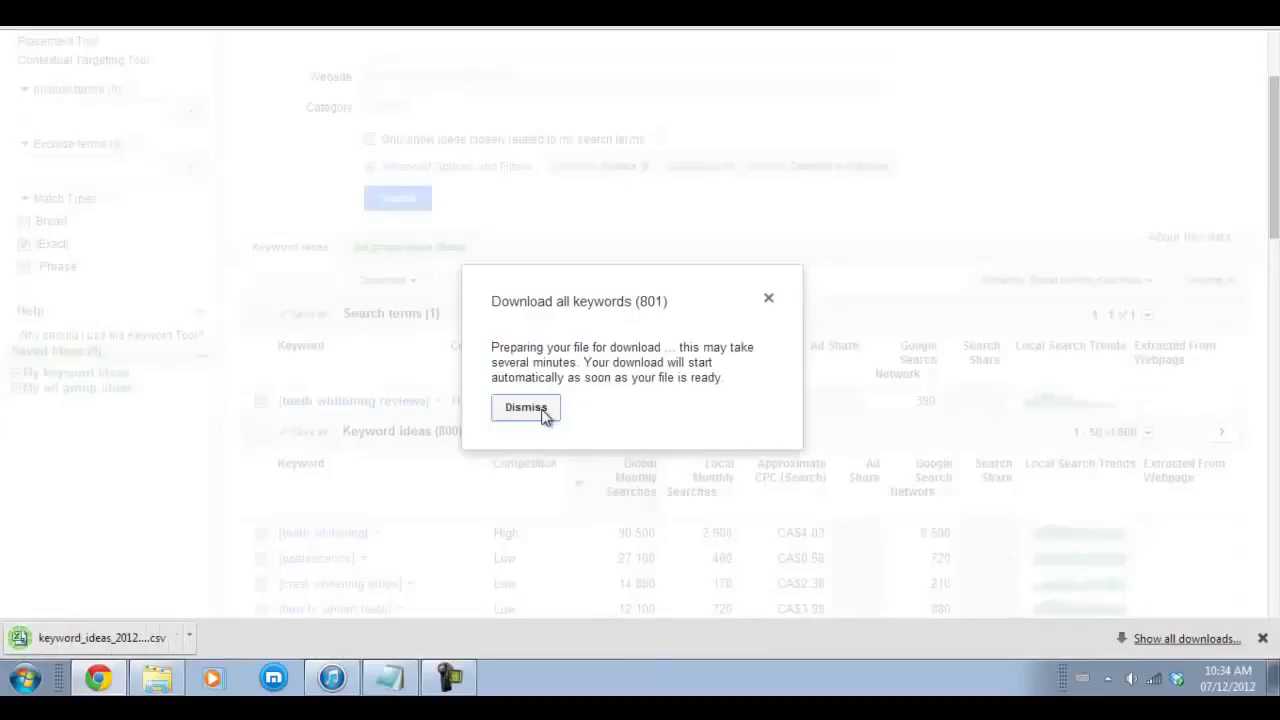
click(526, 407)
Switch to the Notepad keyword list and cut the phrase "root canal procedure"
scroll(531, 409, up, 3)
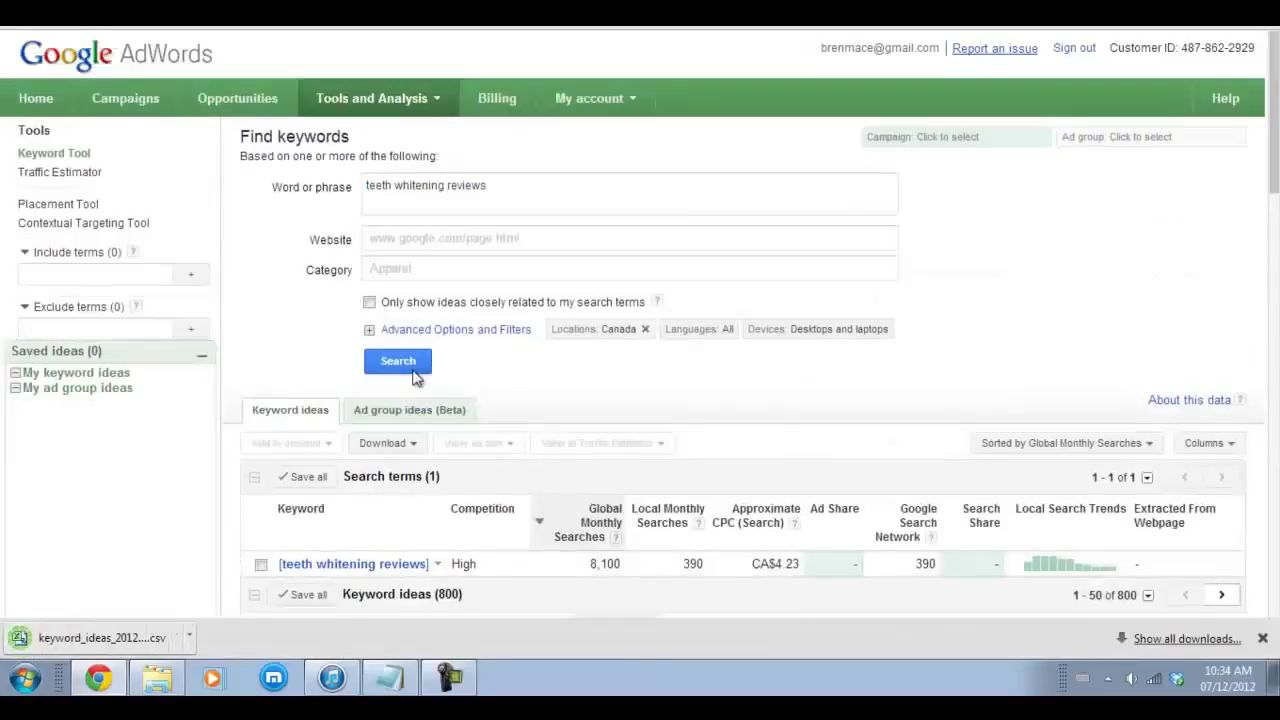
click(395, 689)
drag(322, 84, 115, 44)
key(ctrl+c)
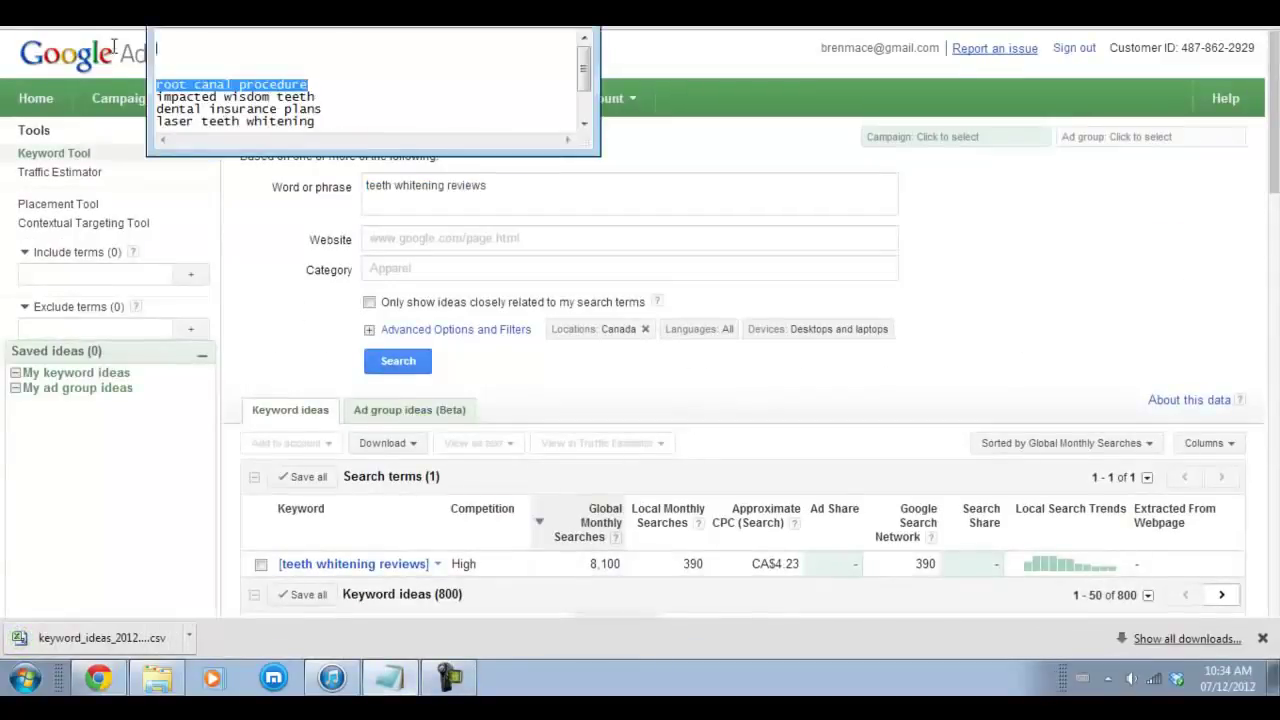
right_click(222, 70)
click(268, 120)
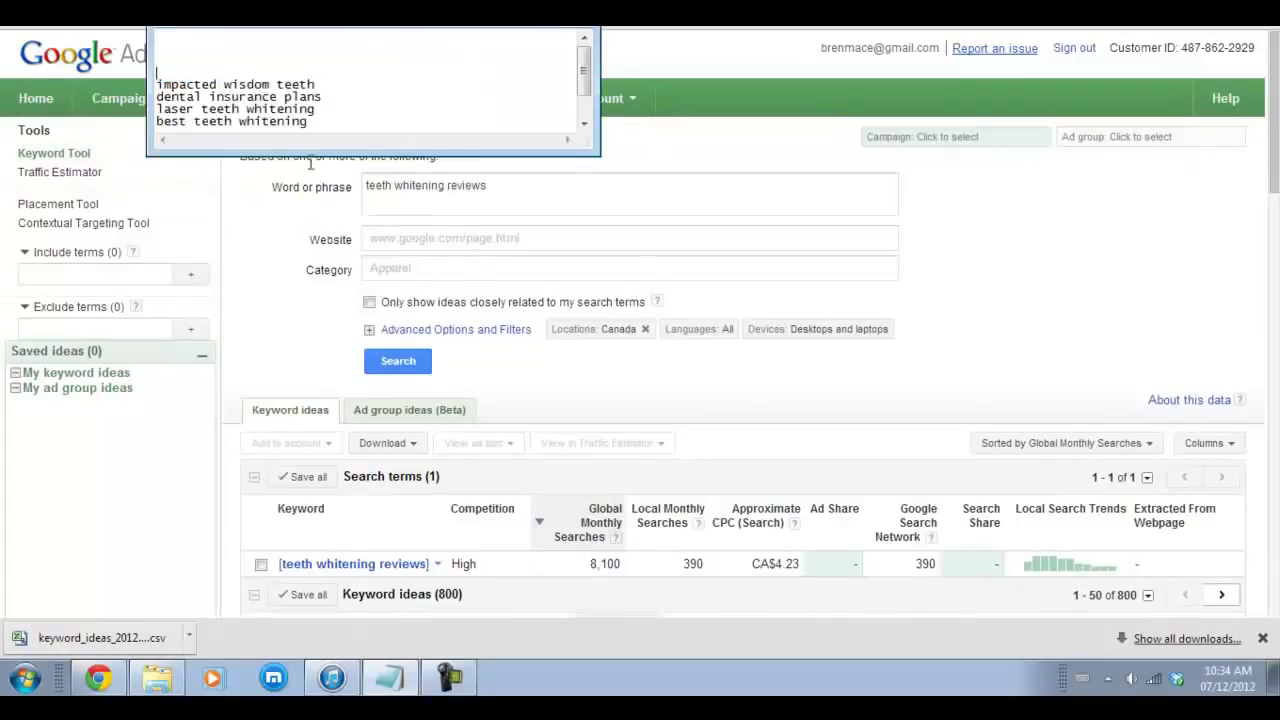
Replace the search phrase in the AdWords Keyword Tool with "root canal procedure" and run the search
click(408, 203)
triple_click(408, 203)
right_click(408, 195)
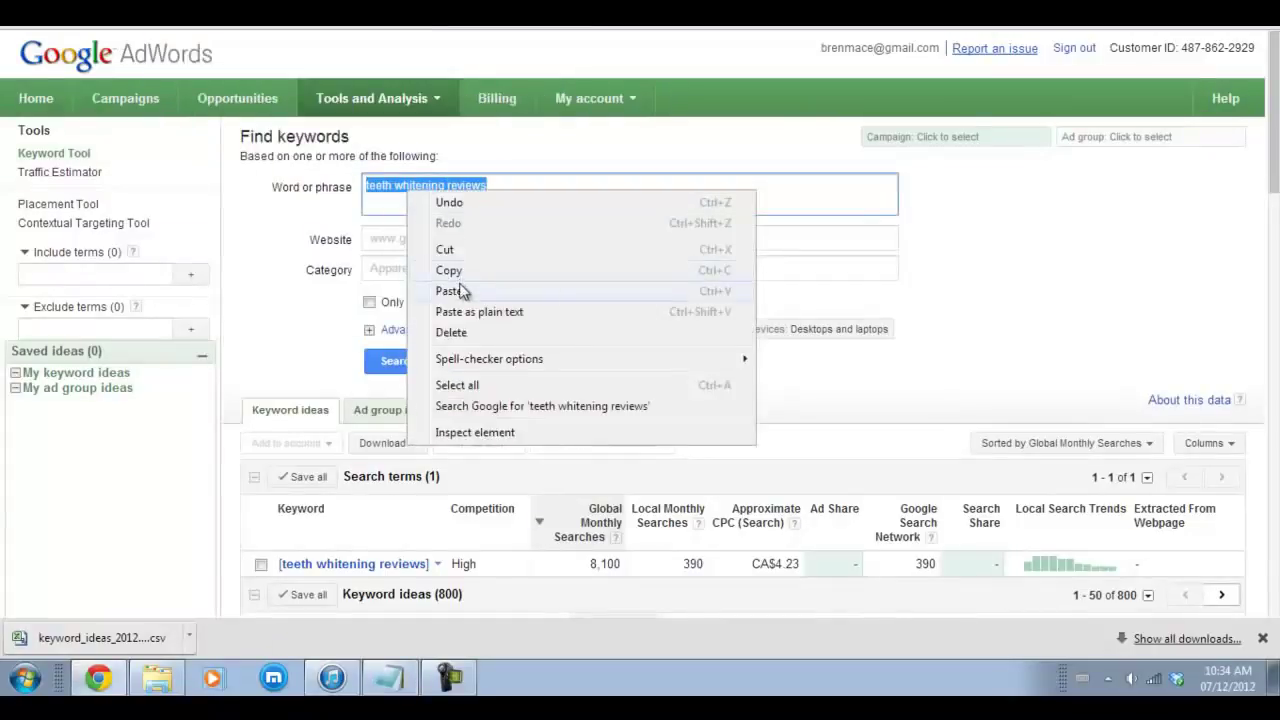
click(449, 290)
click(398, 361)
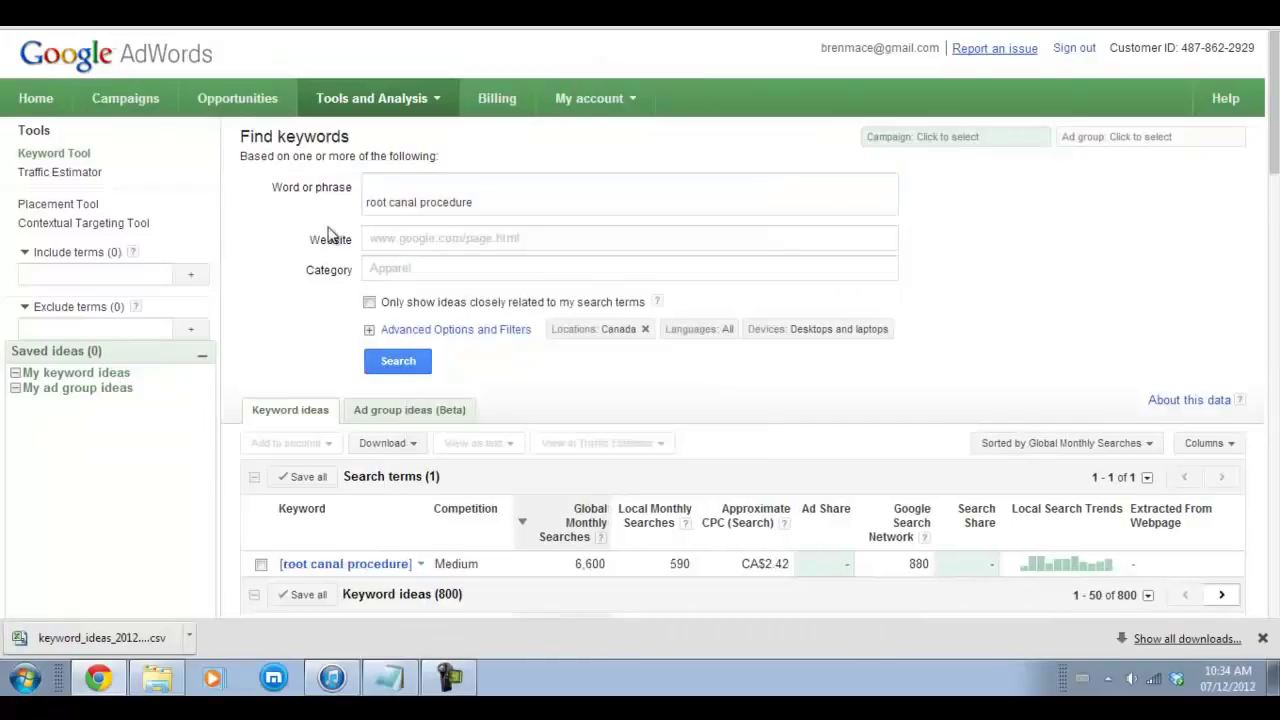
Review the "root canal procedure" keyword ideas and download all of the search results as a CSV file
scroll(330, 235, down, 10)
scroll(330, 235, up, 3)
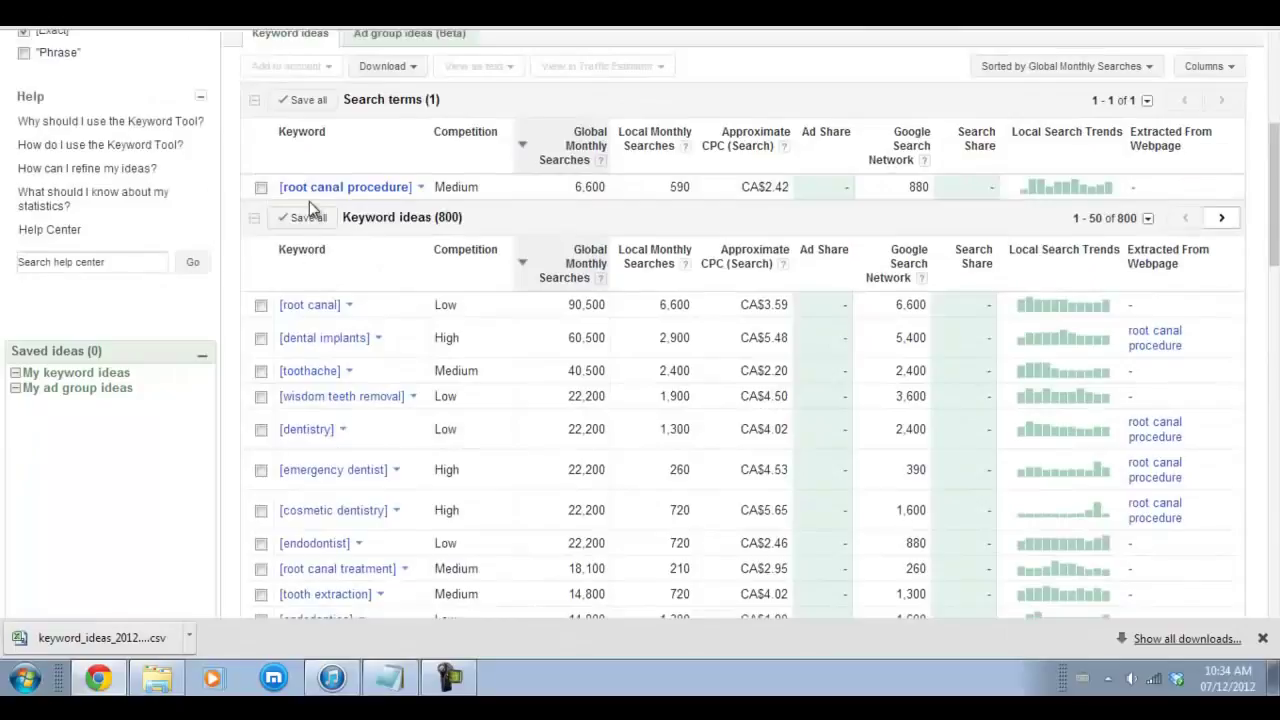
scroll(311, 206, up, 1)
click(382, 192)
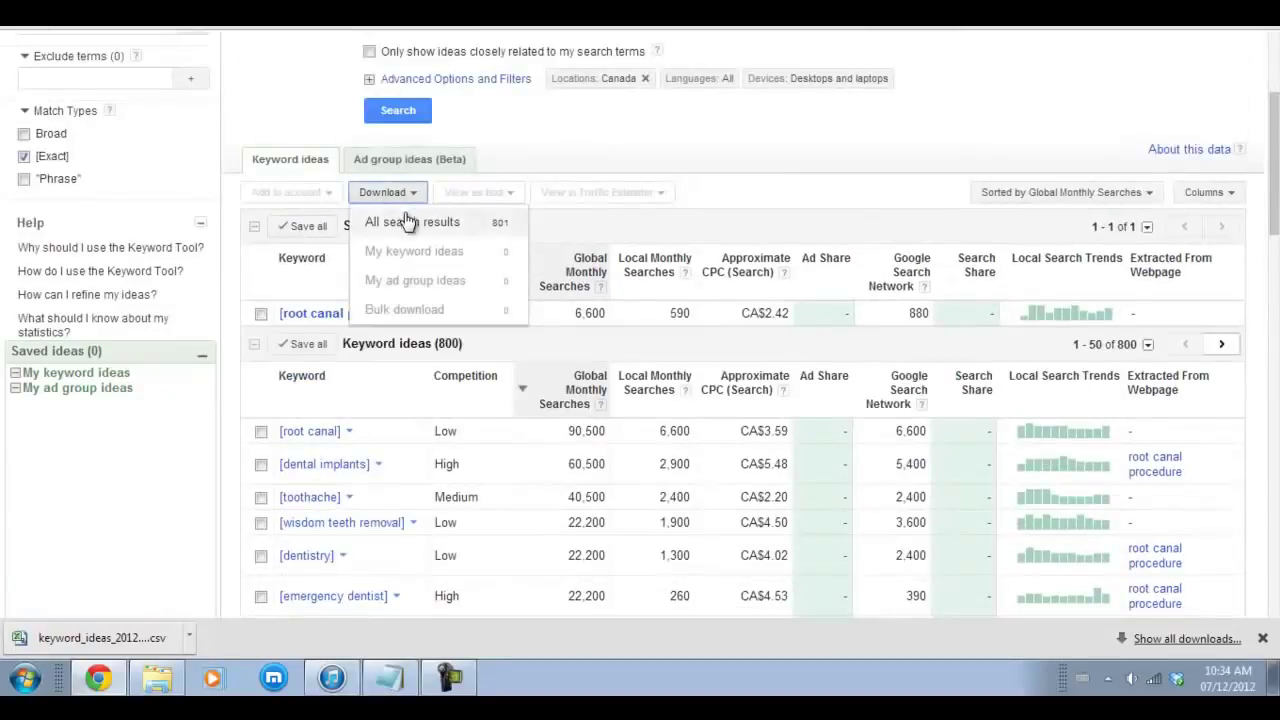
click(407, 221)
click(527, 364)
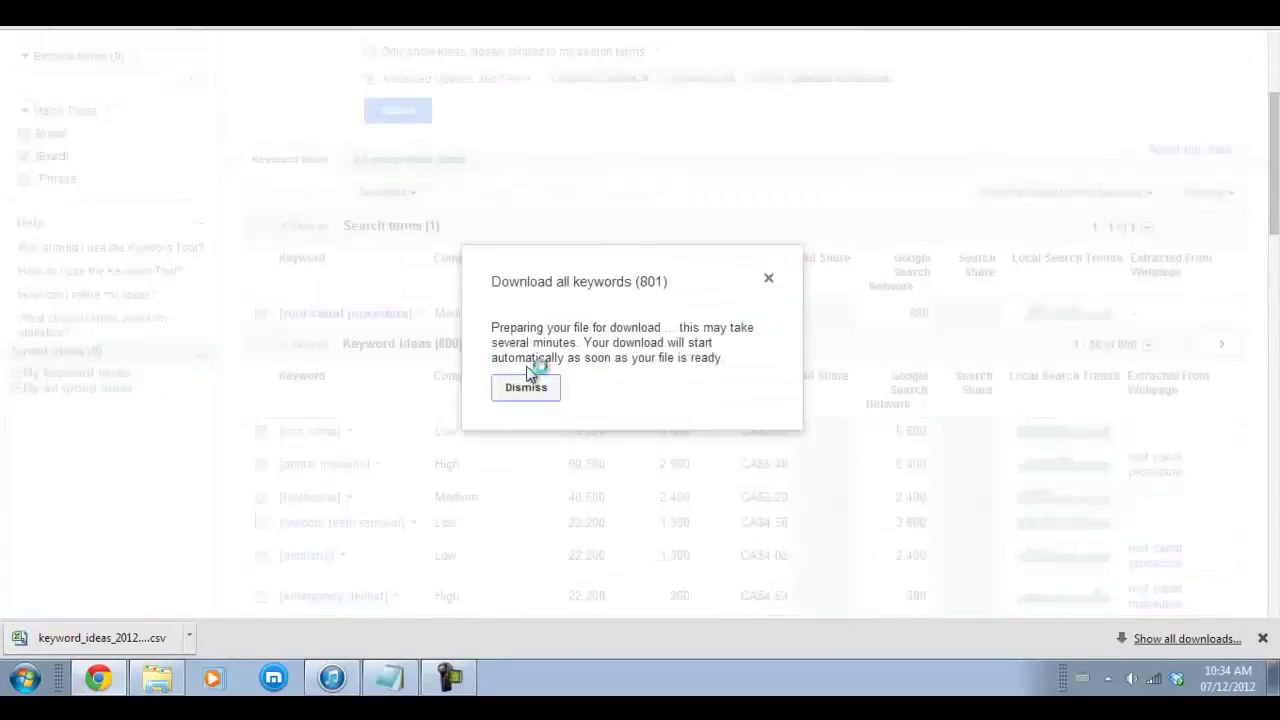
click(526, 386)
Switch to the Notepad keyword list and cut the phrase "impacted wisdom teeth"
scroll(524, 388, up, 3)
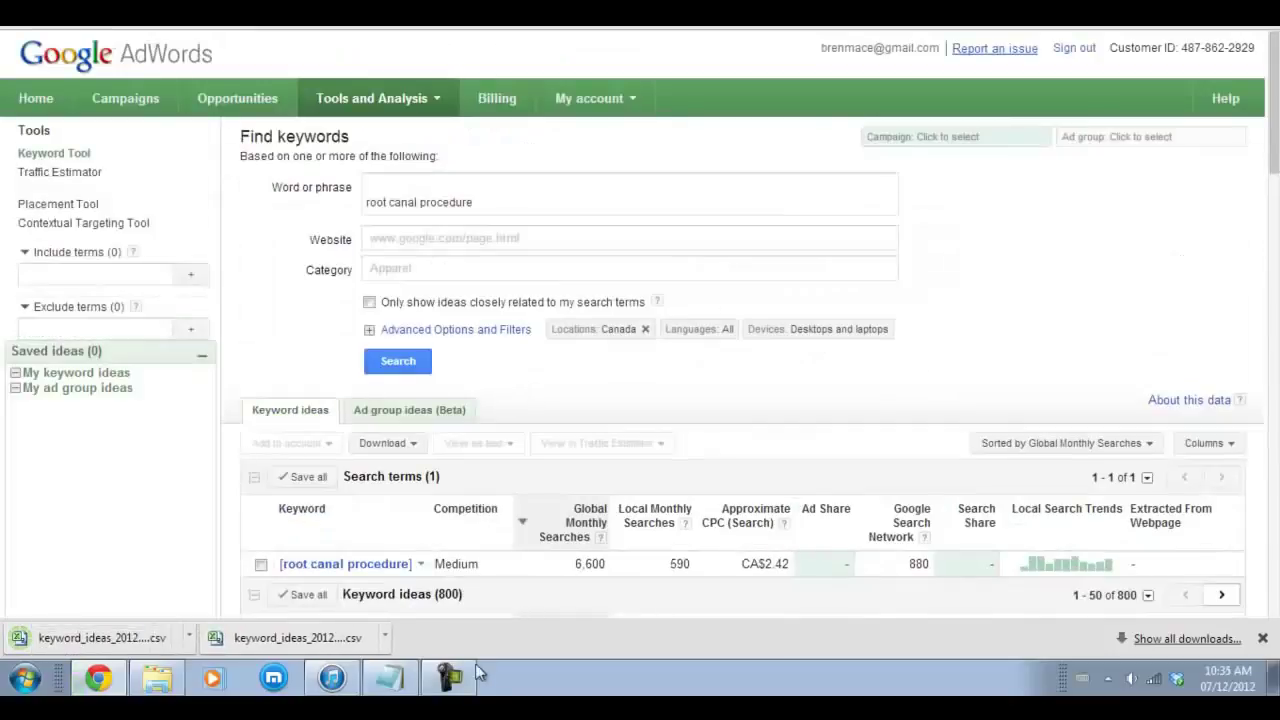
click(390, 678)
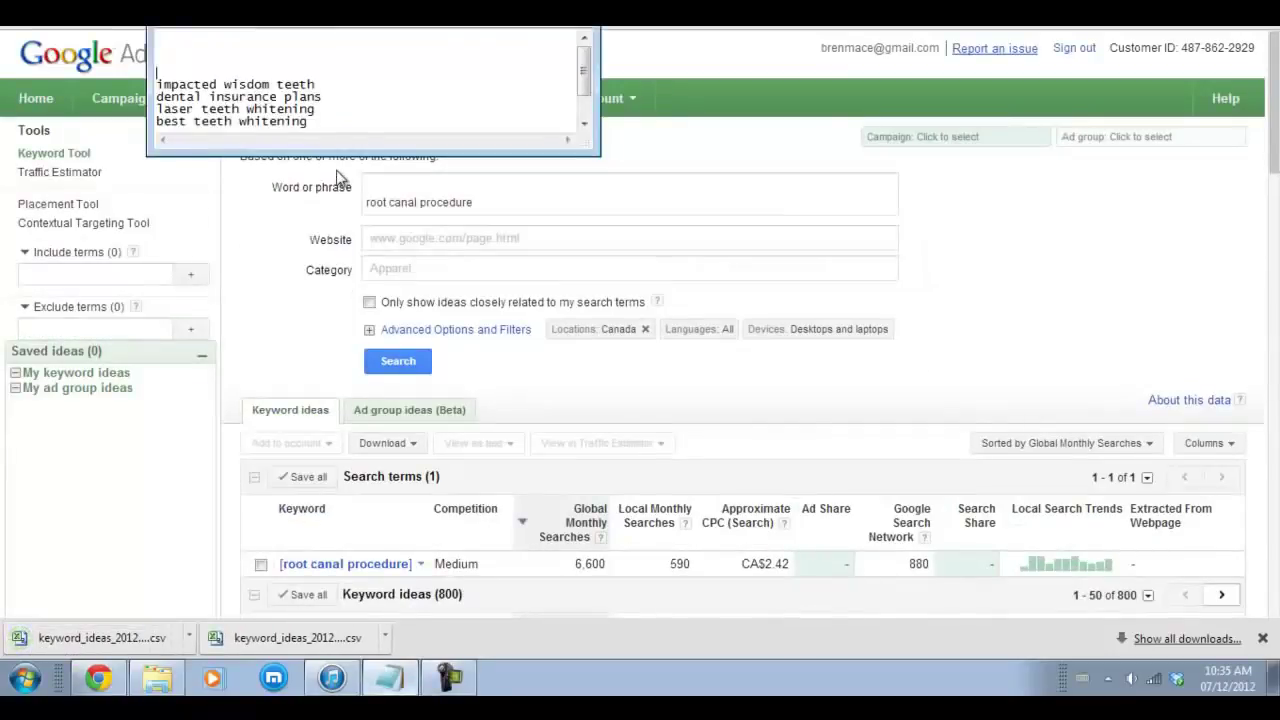
drag(318, 86, 152, 86)
right_click(168, 92)
click(227, 133)
Replace the search phrase in the AdWords Keyword Tool with "impacted wisdom teeth" and run the search
triple_click(458, 203)
right_click(458, 205)
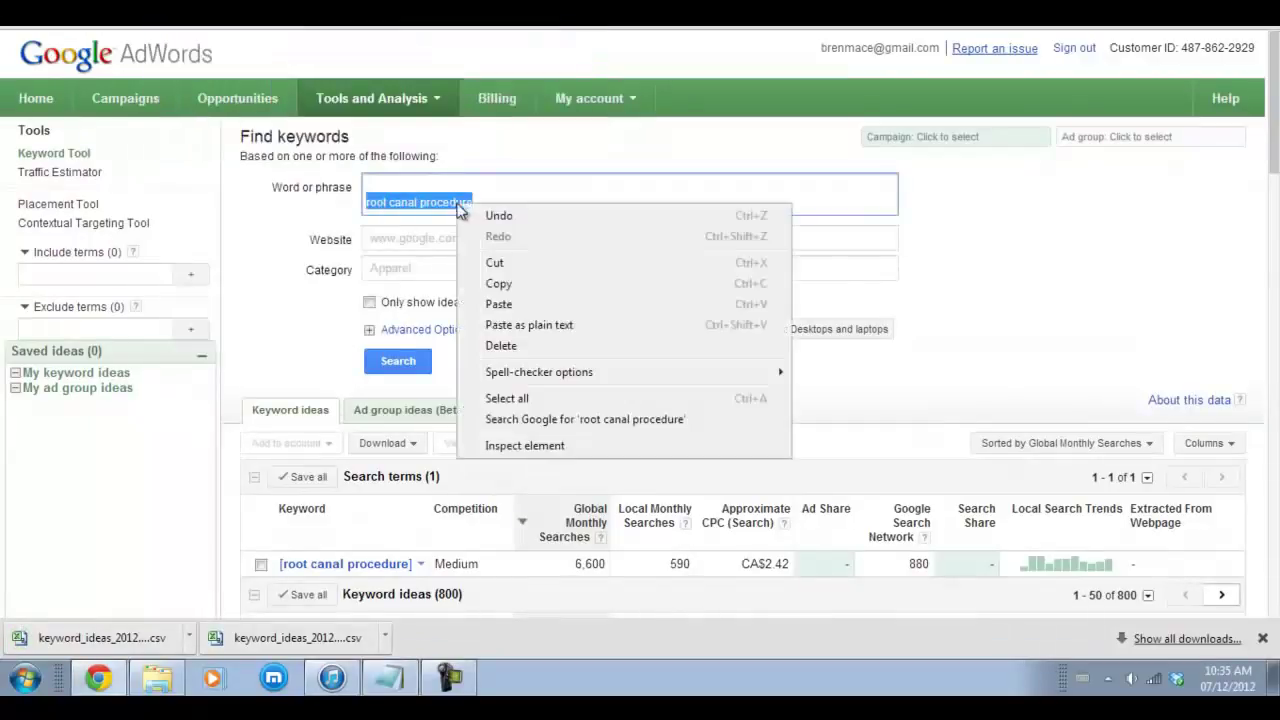
click(522, 306)
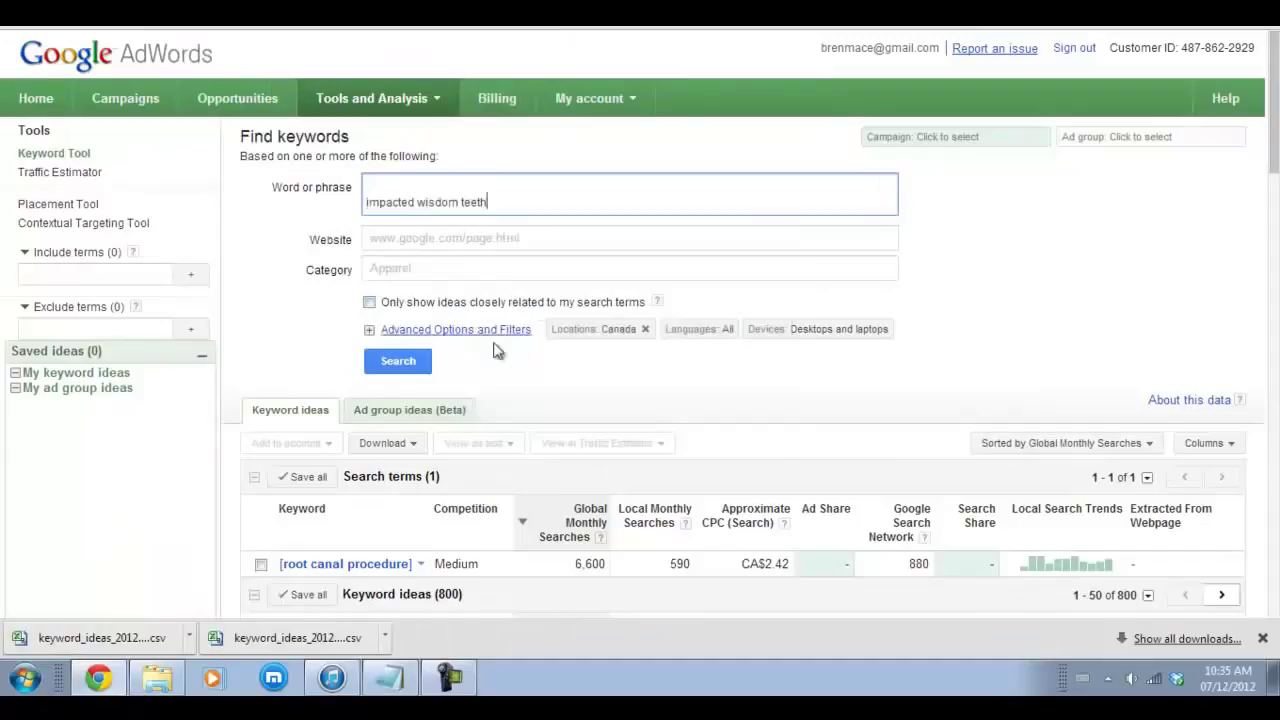
click(397, 370)
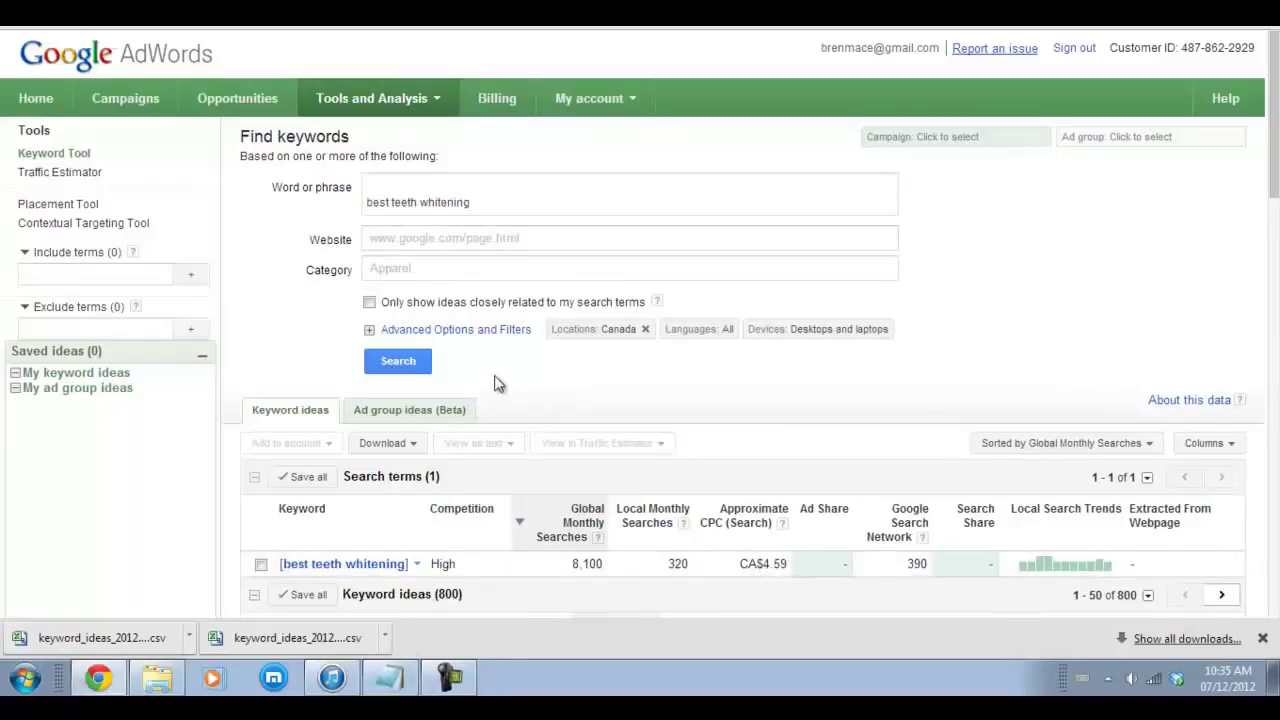
Dismiss the browser's download list and look through the keyword files in the "tooth ache keywords" folder in File Explorer
click(1263, 639)
click(157, 678)
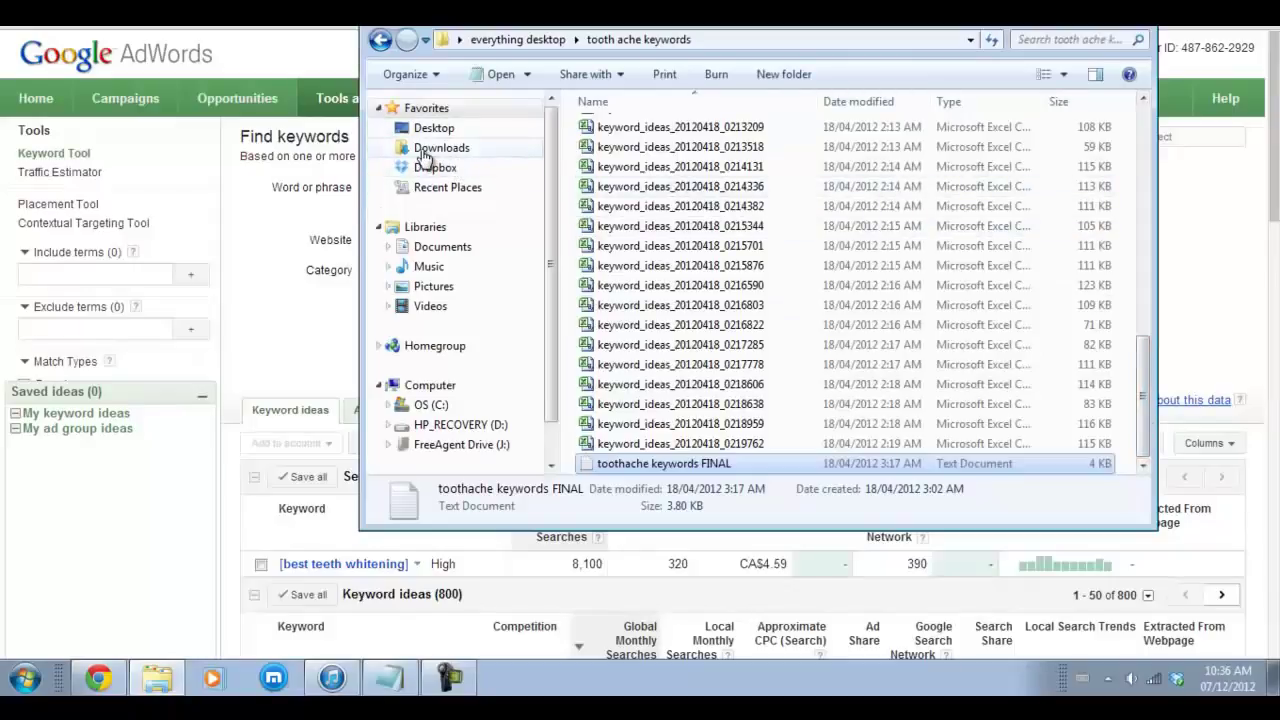
drag(1147, 408, 1123, 165)
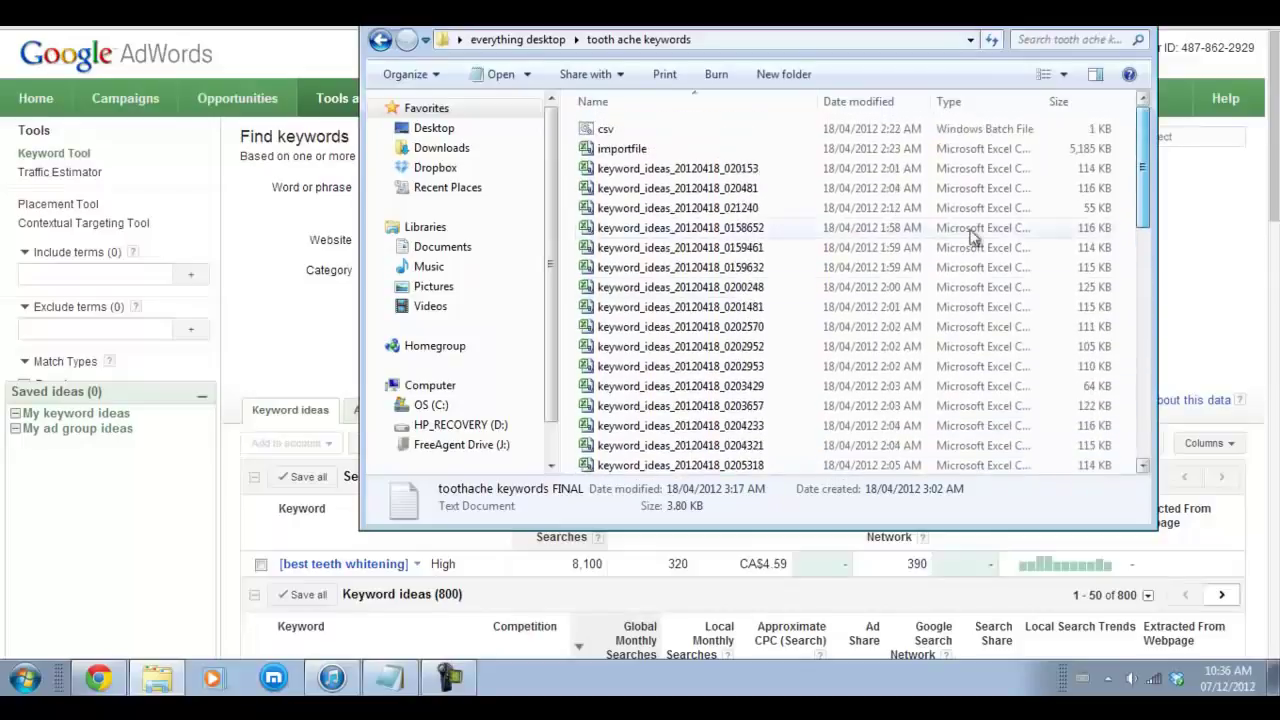
drag(1147, 175, 1137, 313)
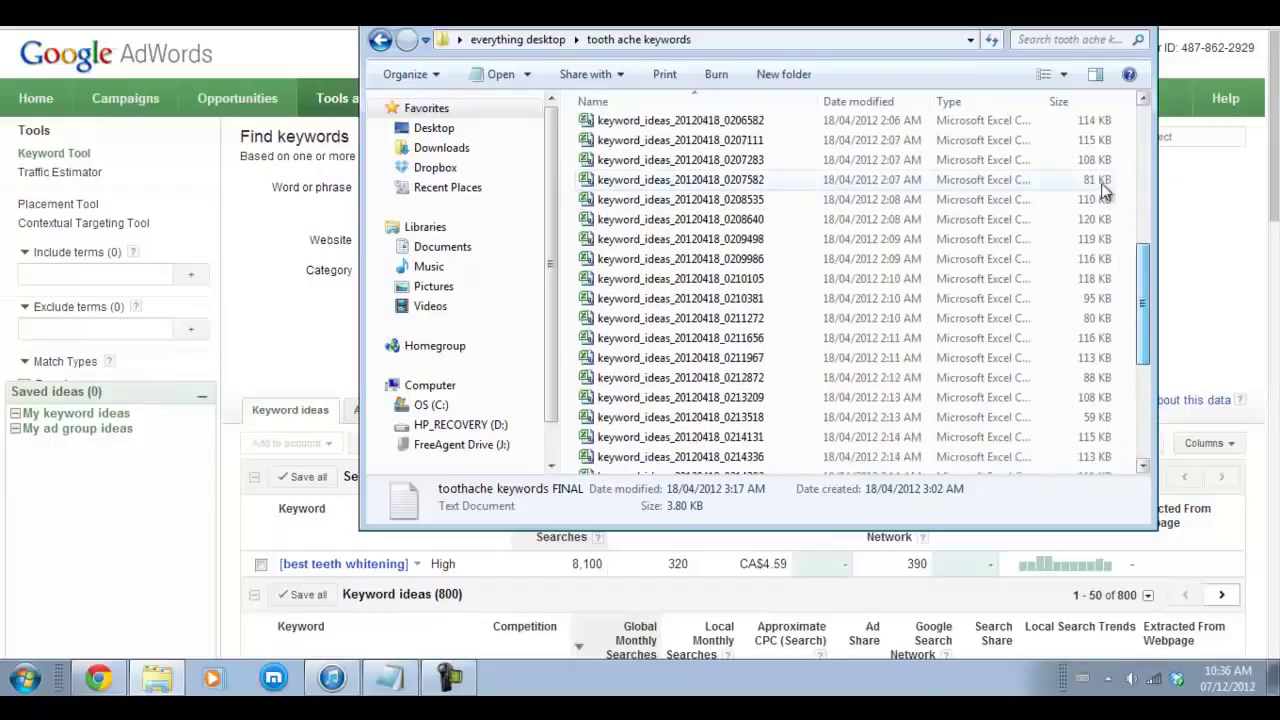
click(1076, 28)
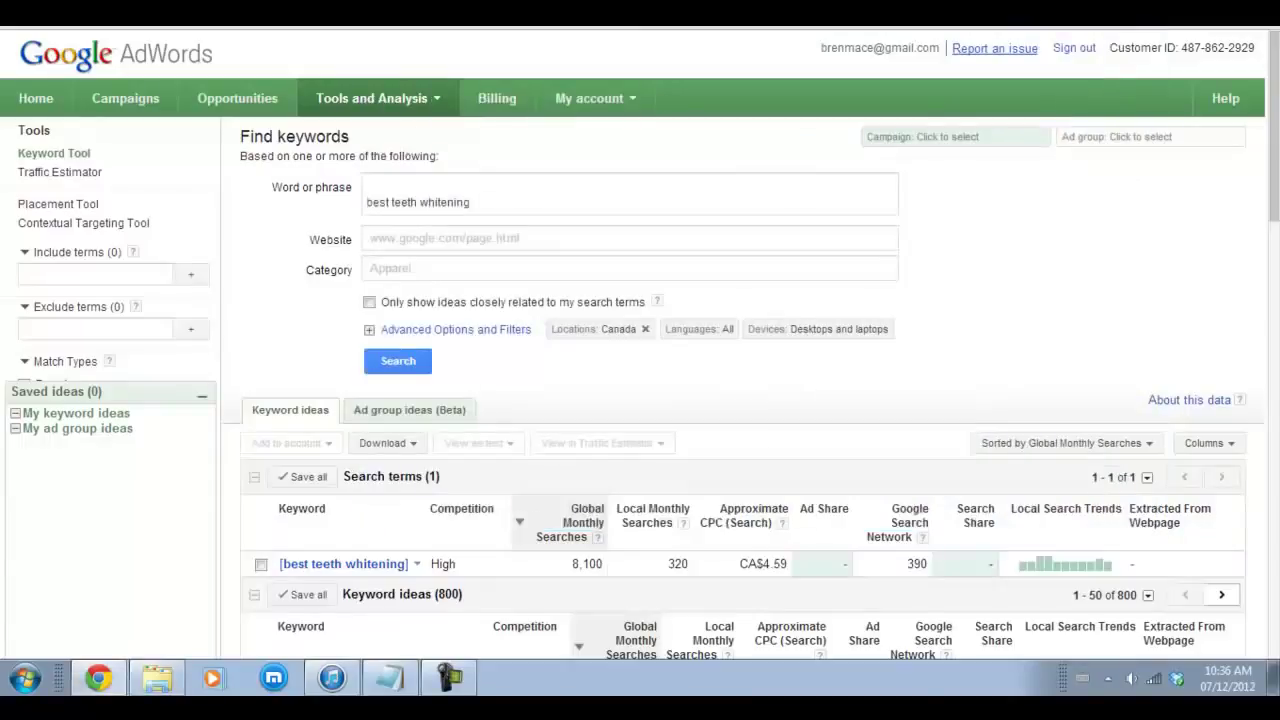
Clear the browser and Notepad windows off the desktop, and open the "tooth ache keywords" folder to check its keyword CSV files
click(1192, 4)
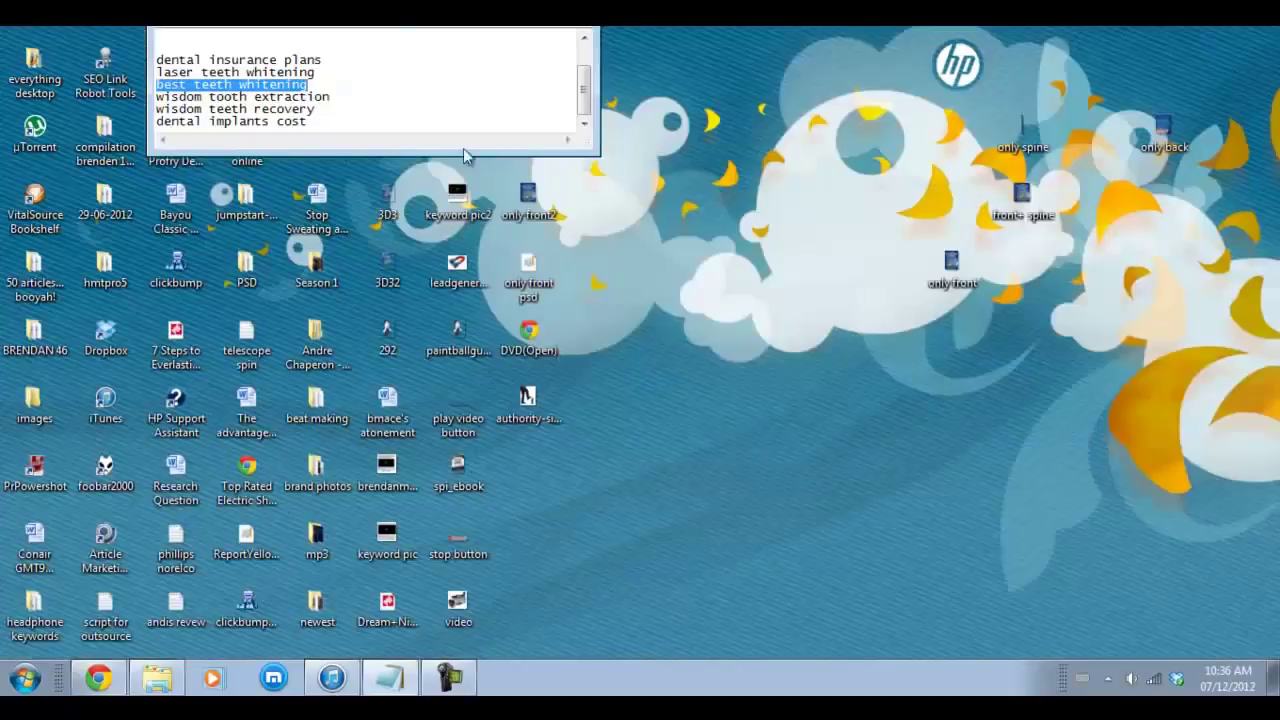
click(389, 678)
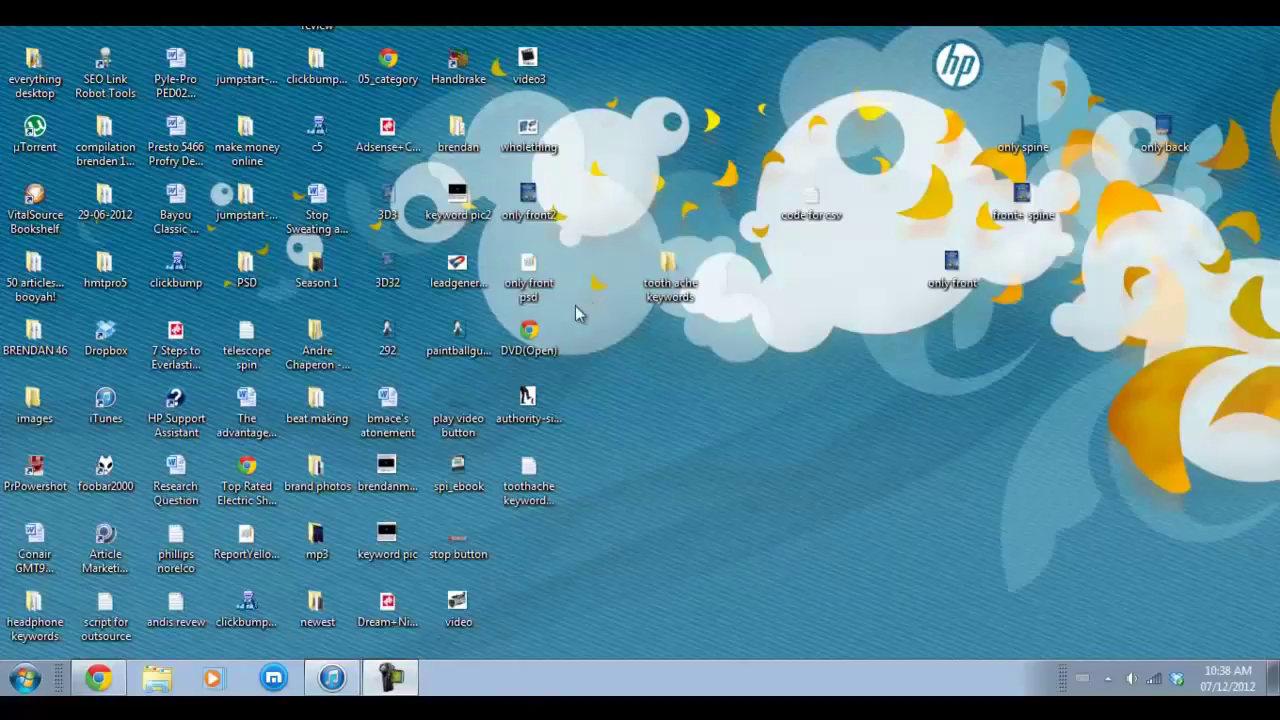
double_click(662, 280)
scroll(763, 209, down, 5)
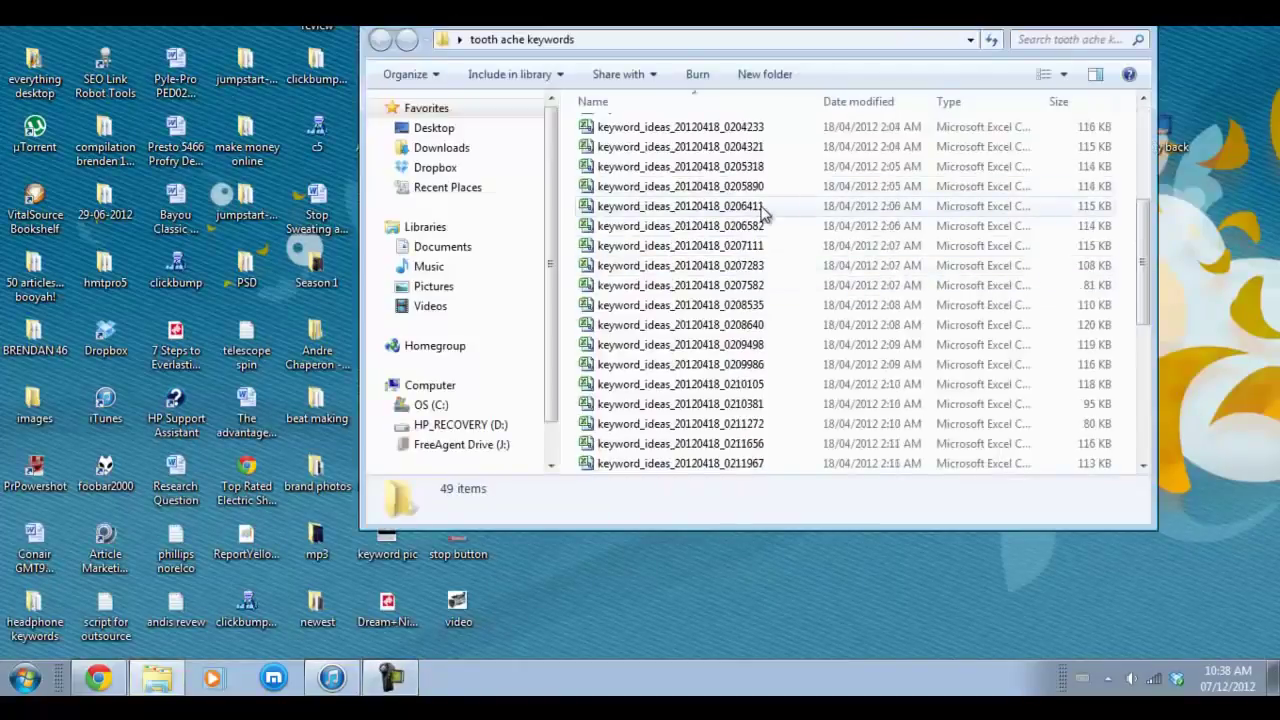
scroll(686, 400, down, 4)
scroll(686, 400, up, 9)
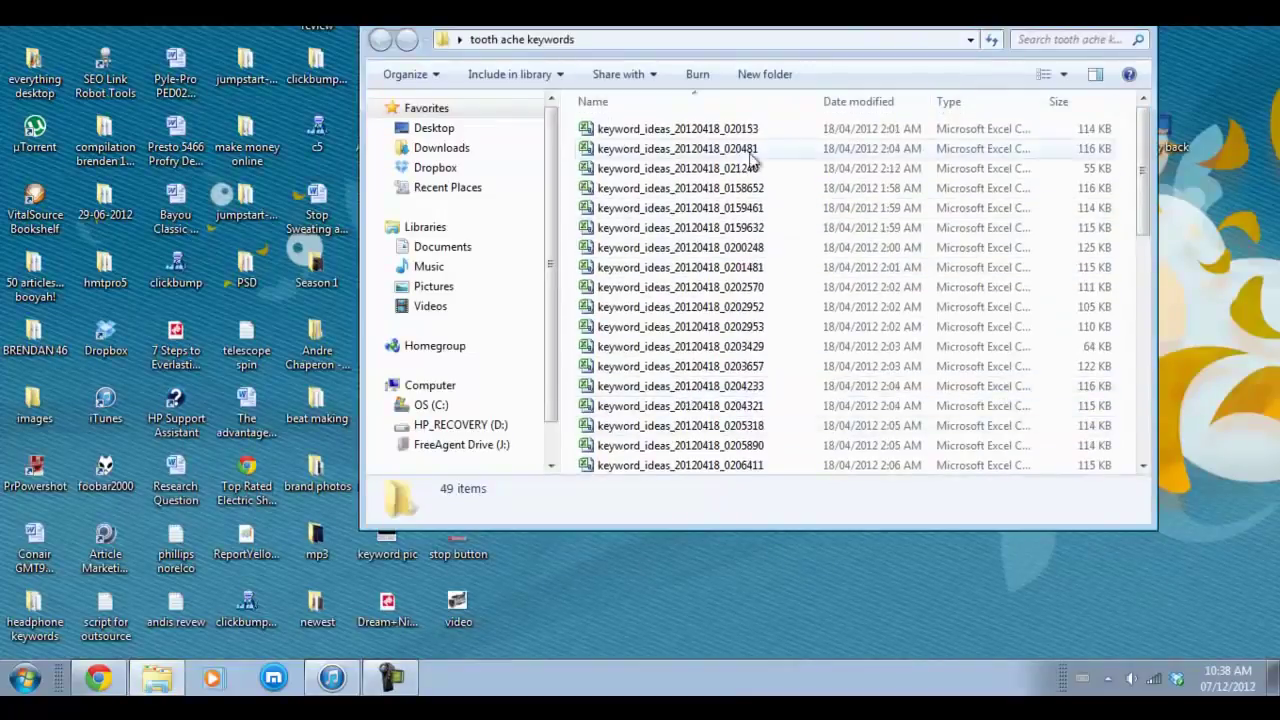
Move the folder window aside, open the "code for csv" text file from the desktop and review its copy command
drag(890, 27, 578, 52)
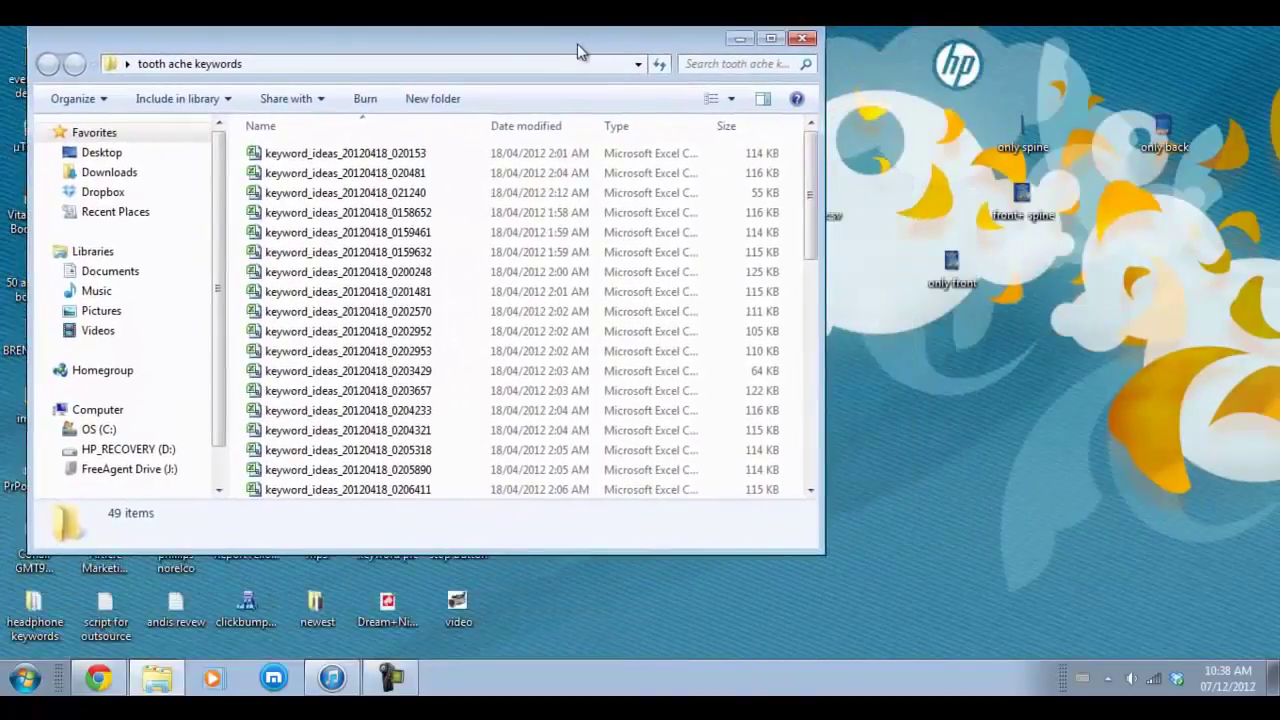
click(837, 220)
double_click(837, 220)
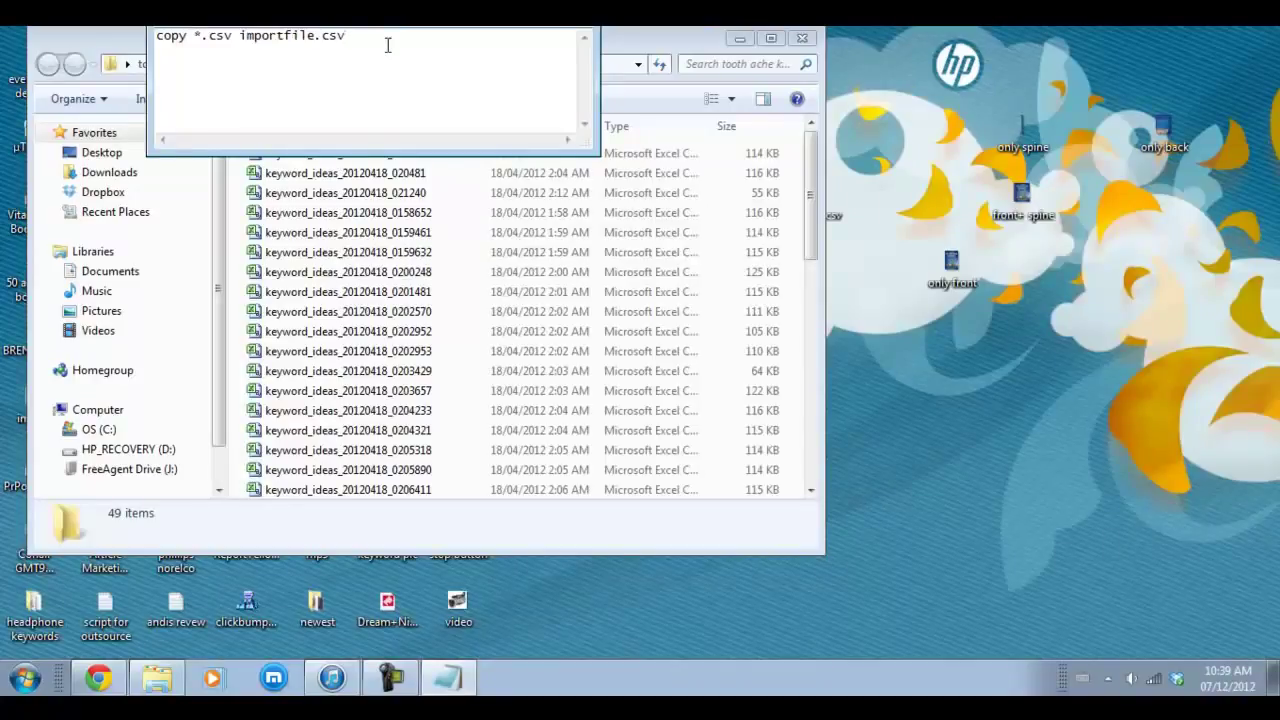
drag(388, 44, 162, 46)
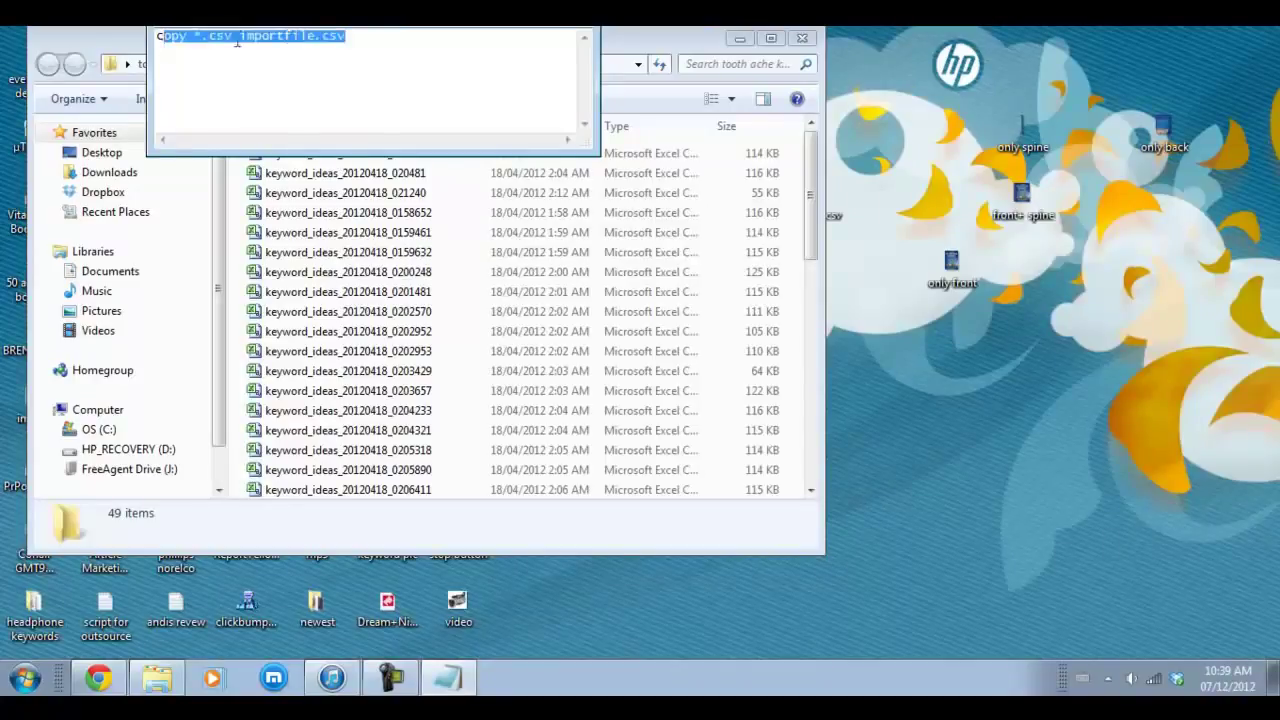
click(383, 70)
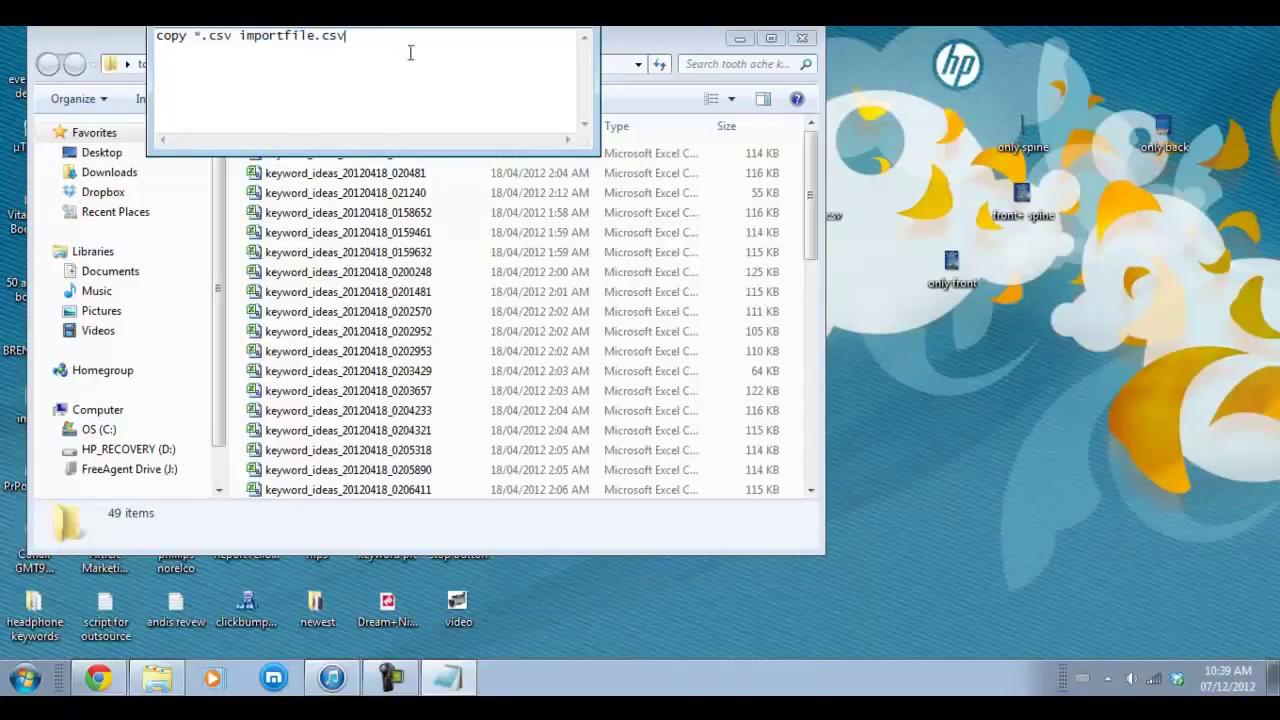
click(170, 31)
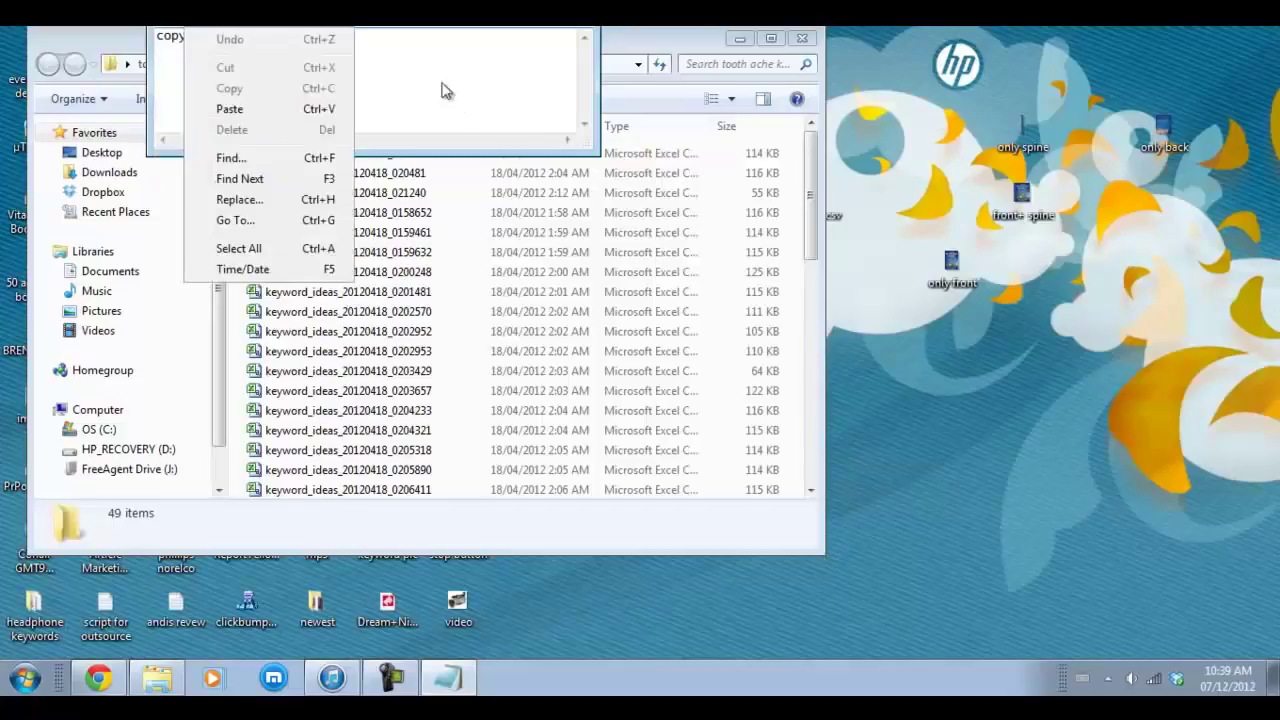
click(272, 48)
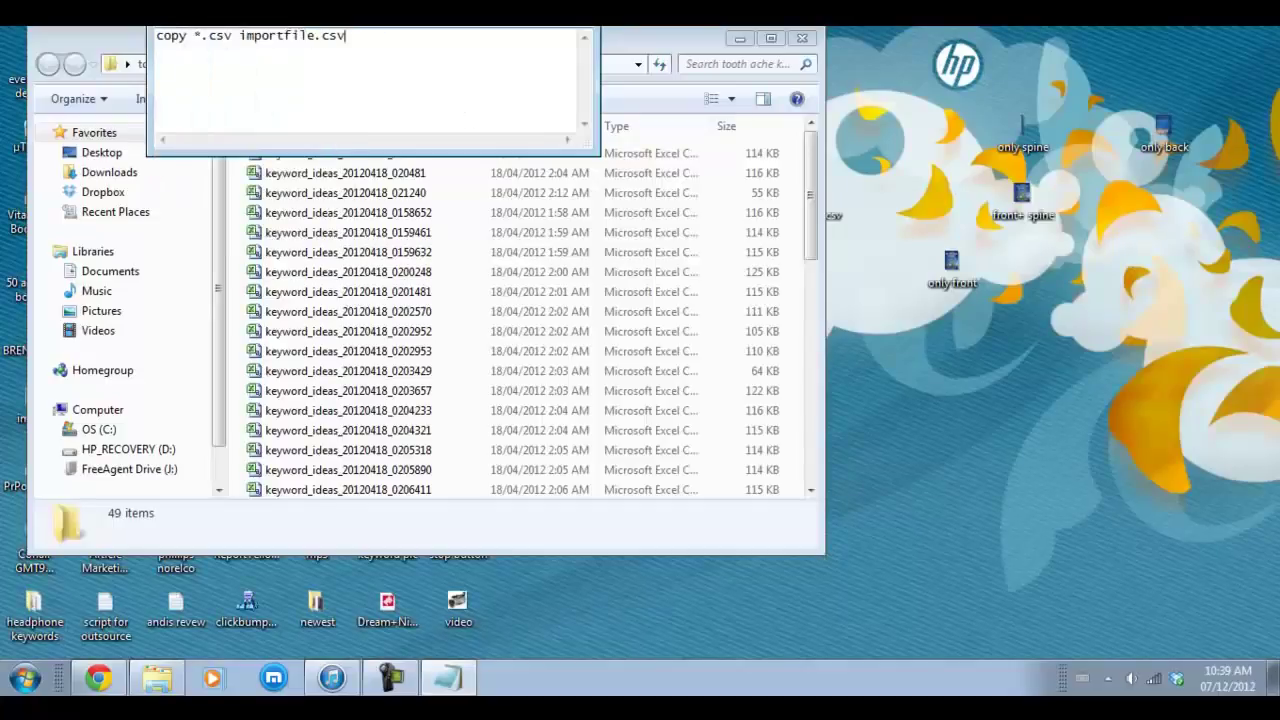
Save the copy command as "keywrods-tooth.bat" in the "tooth ache keywords" desktop folder and close the text file
click(170, 30)
click(220, 104)
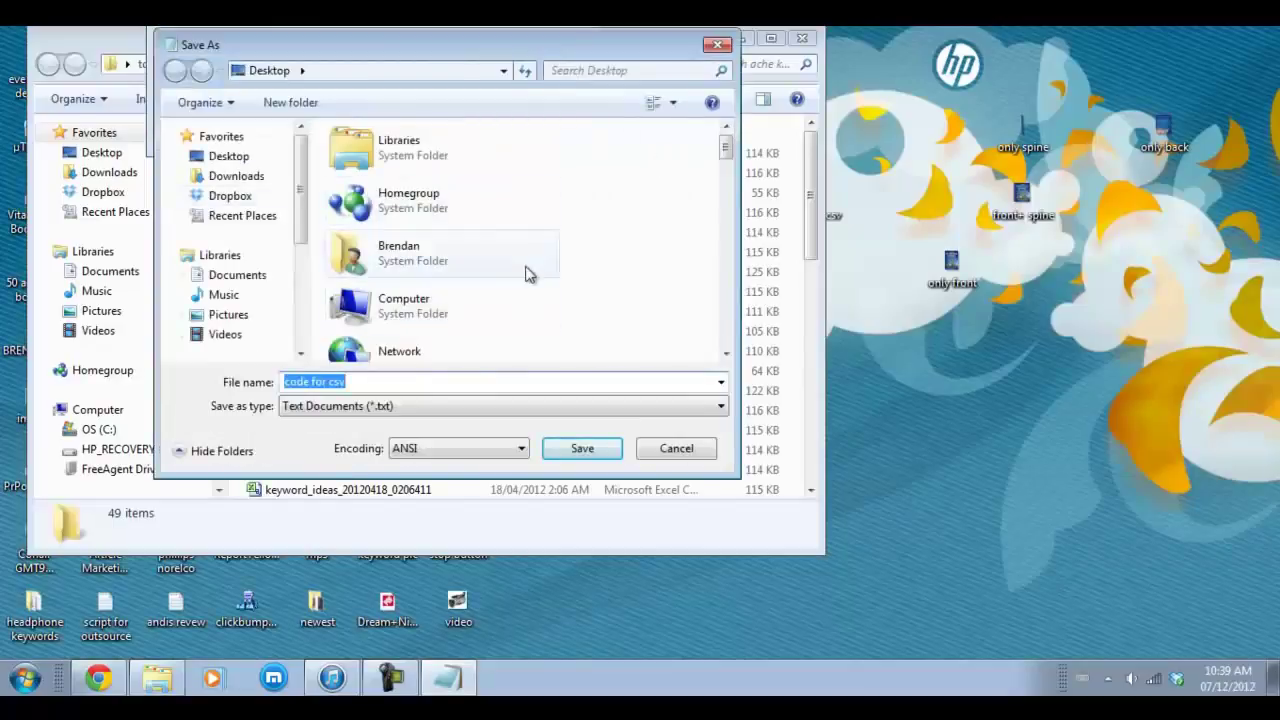
click(480, 257)
scroll(466, 263, down, 10)
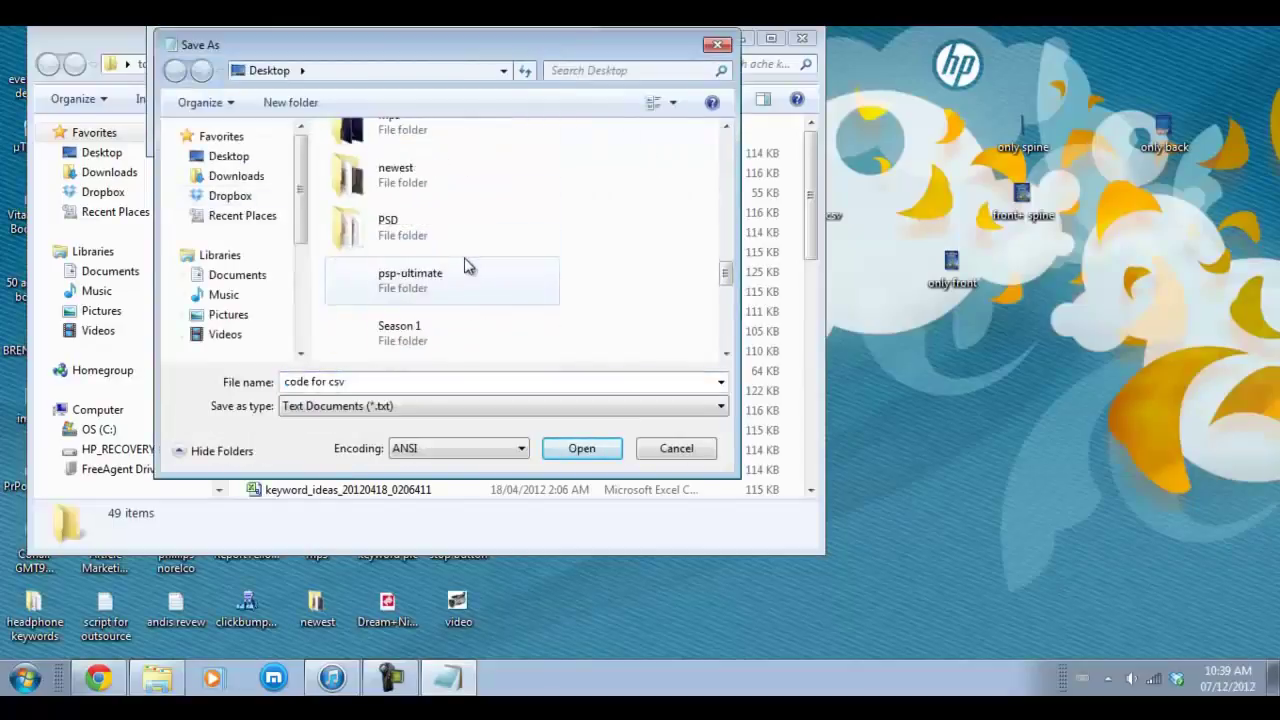
scroll(466, 263, down, 2)
double_click(443, 258)
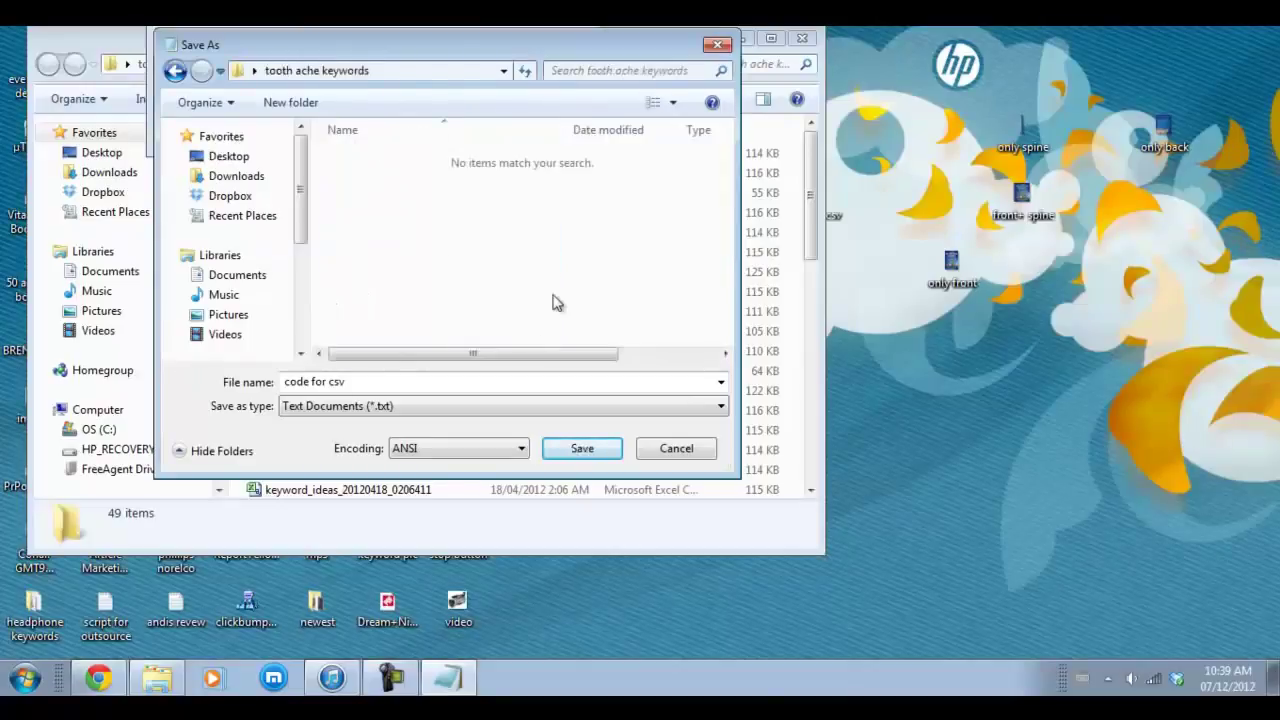
click(412, 380)
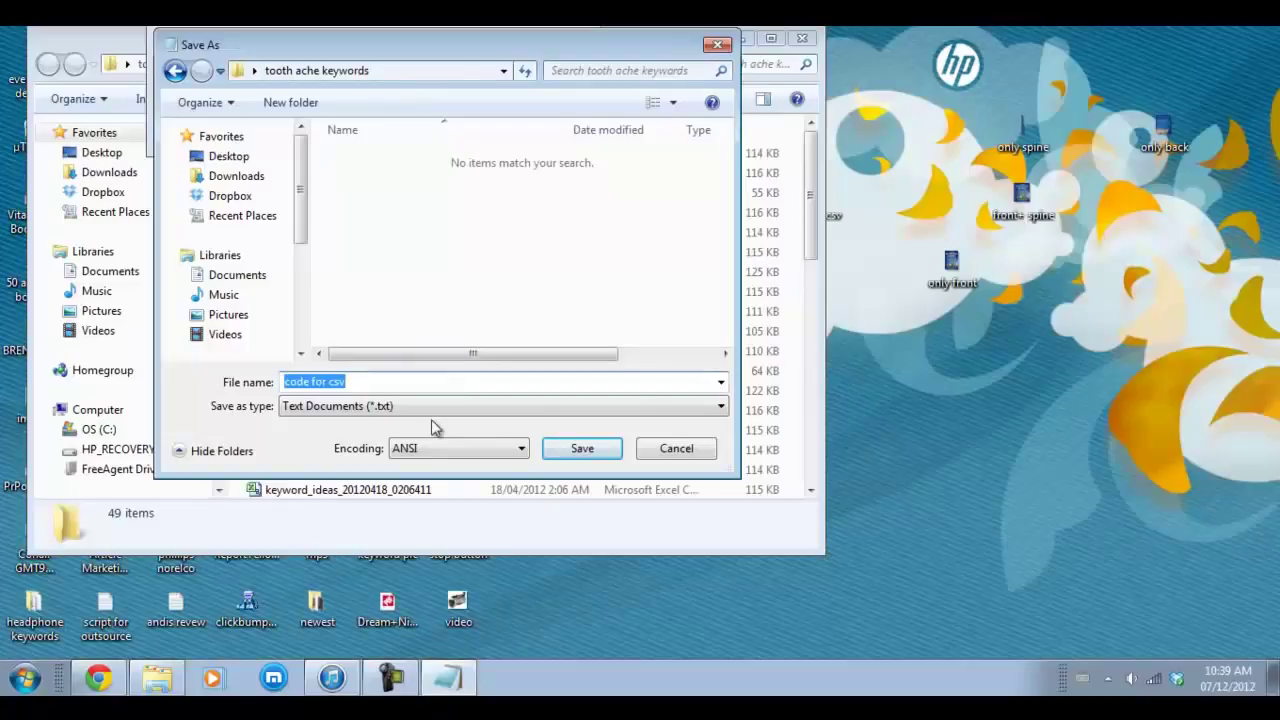
text(keywrods-tooth.bat)
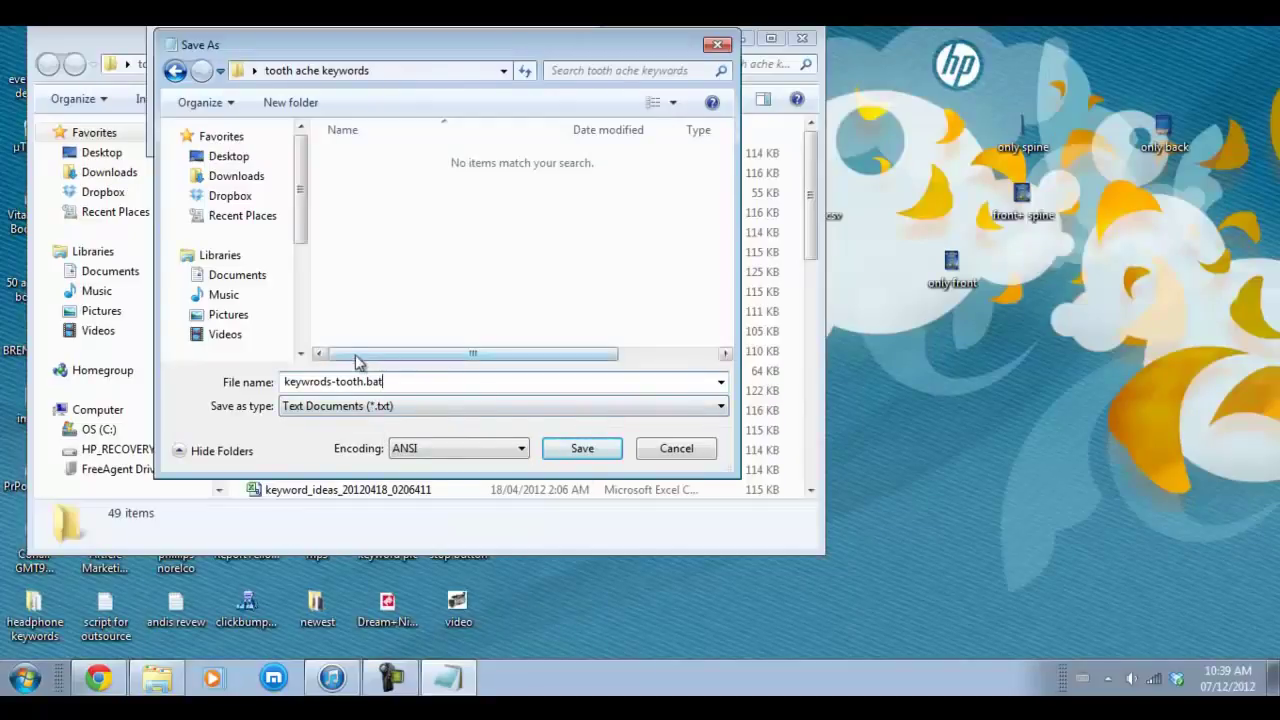
click(589, 452)
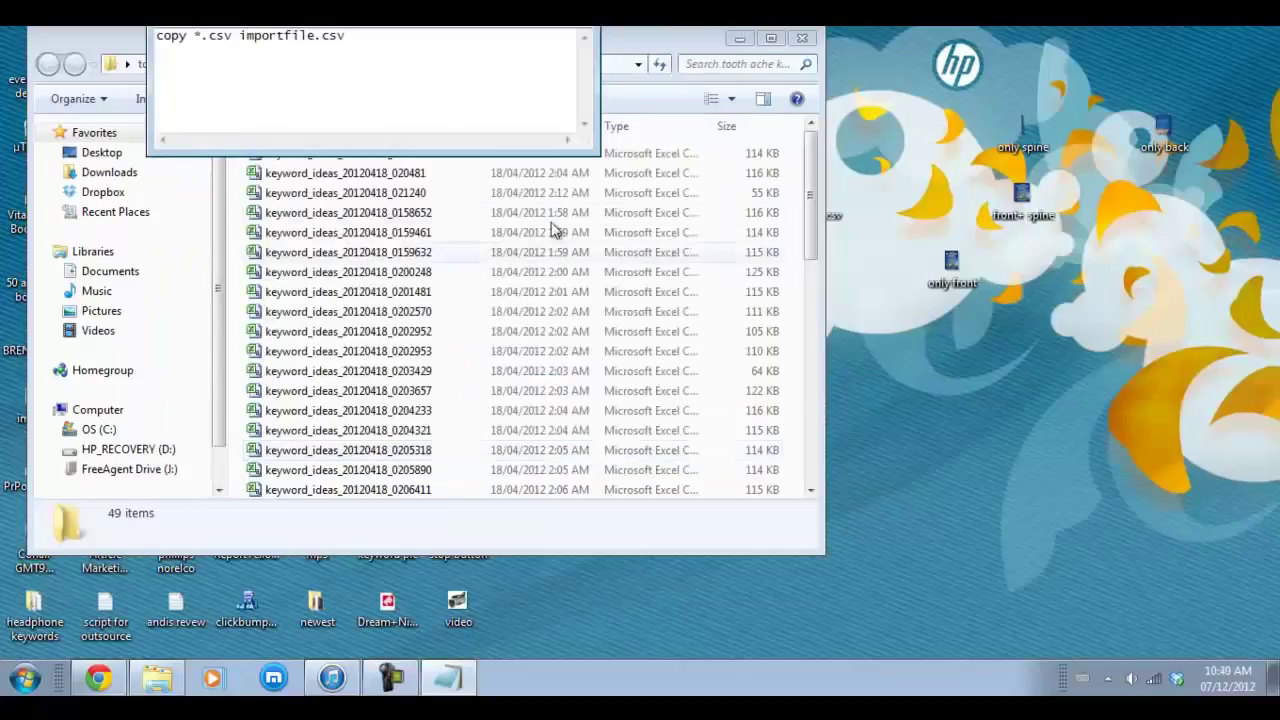
click(578, 6)
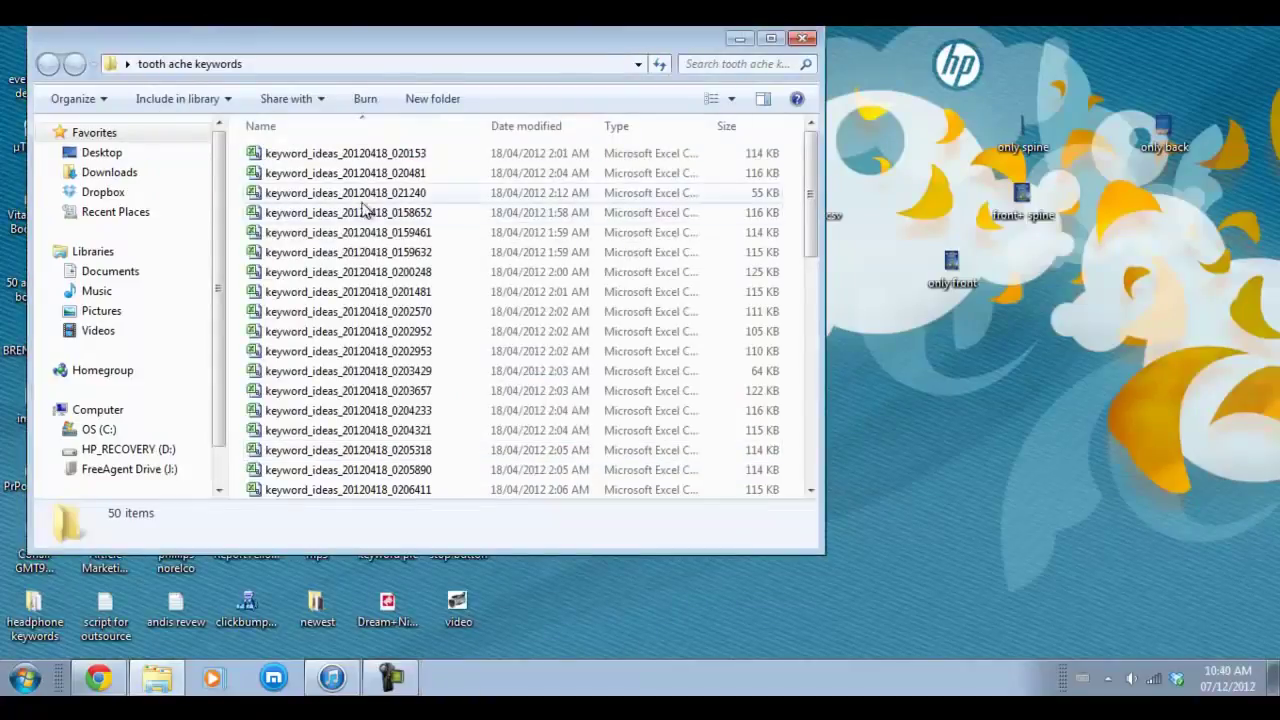
Find the keywrods-tooth batch file among the keyword CSV files and run it to merge them
drag(810, 210, 820, 438)
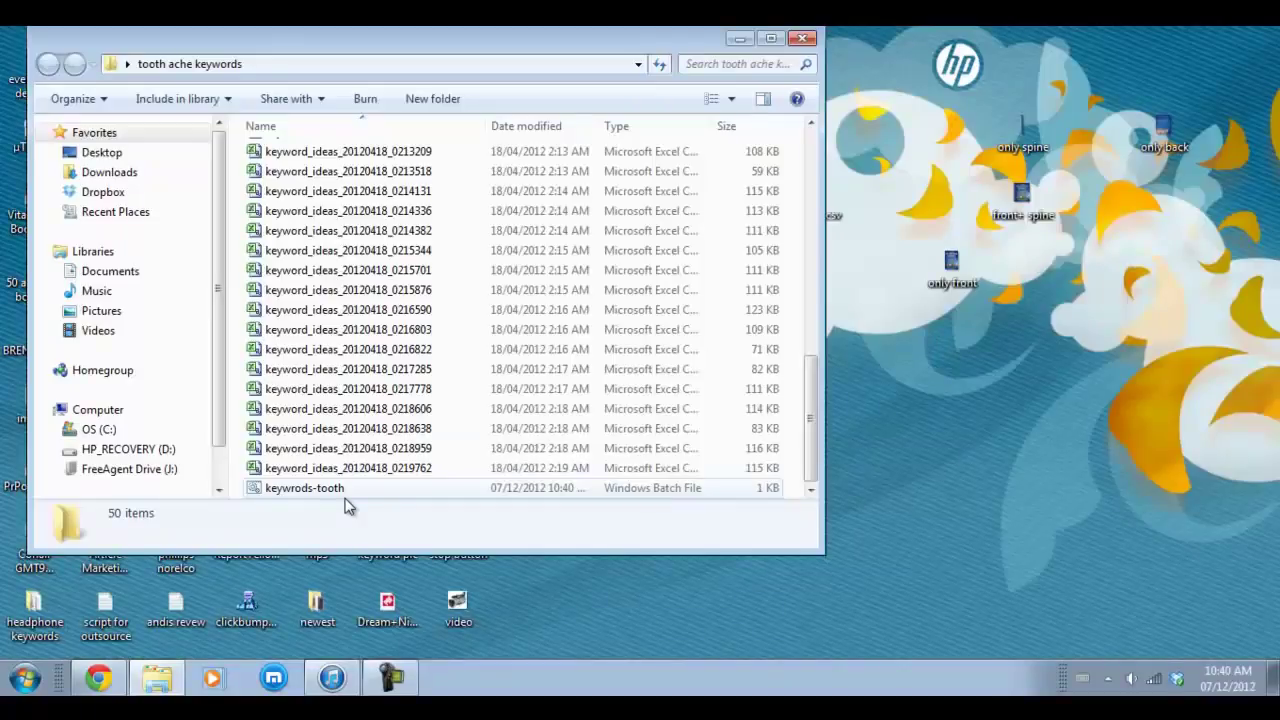
click(371, 290)
scroll(370, 300, up, 10)
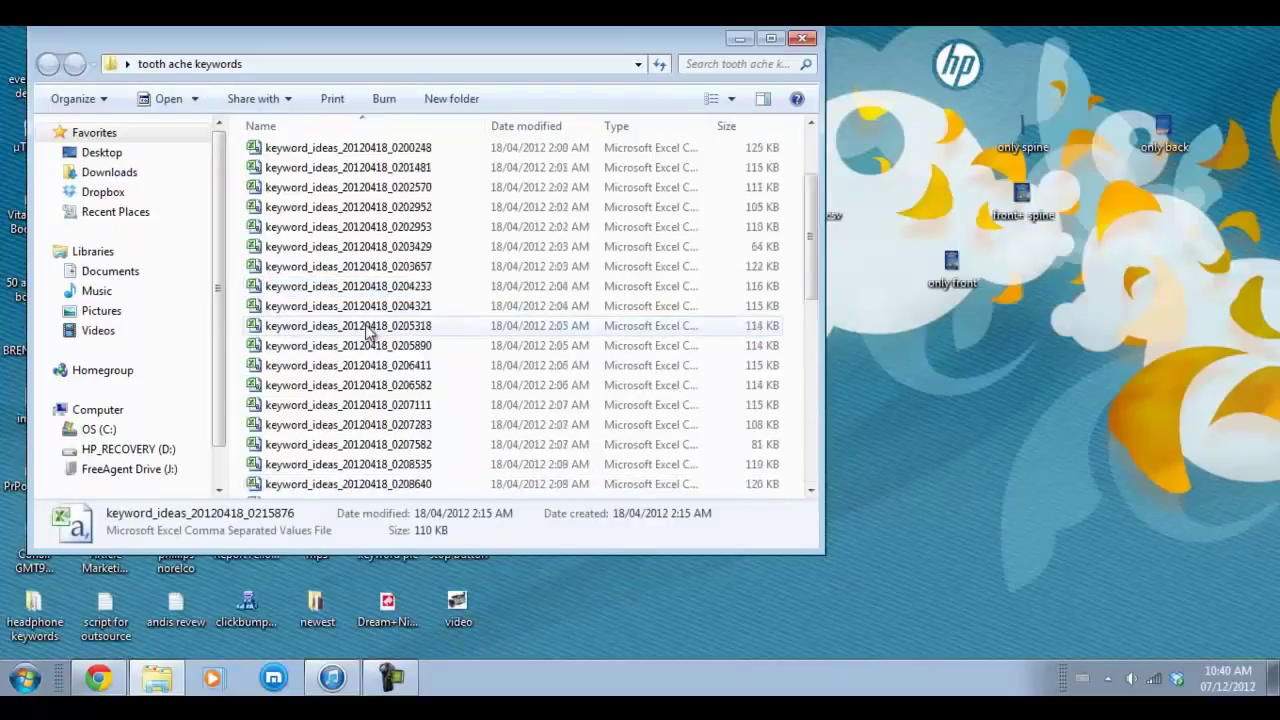
scroll(355, 300, down, 10)
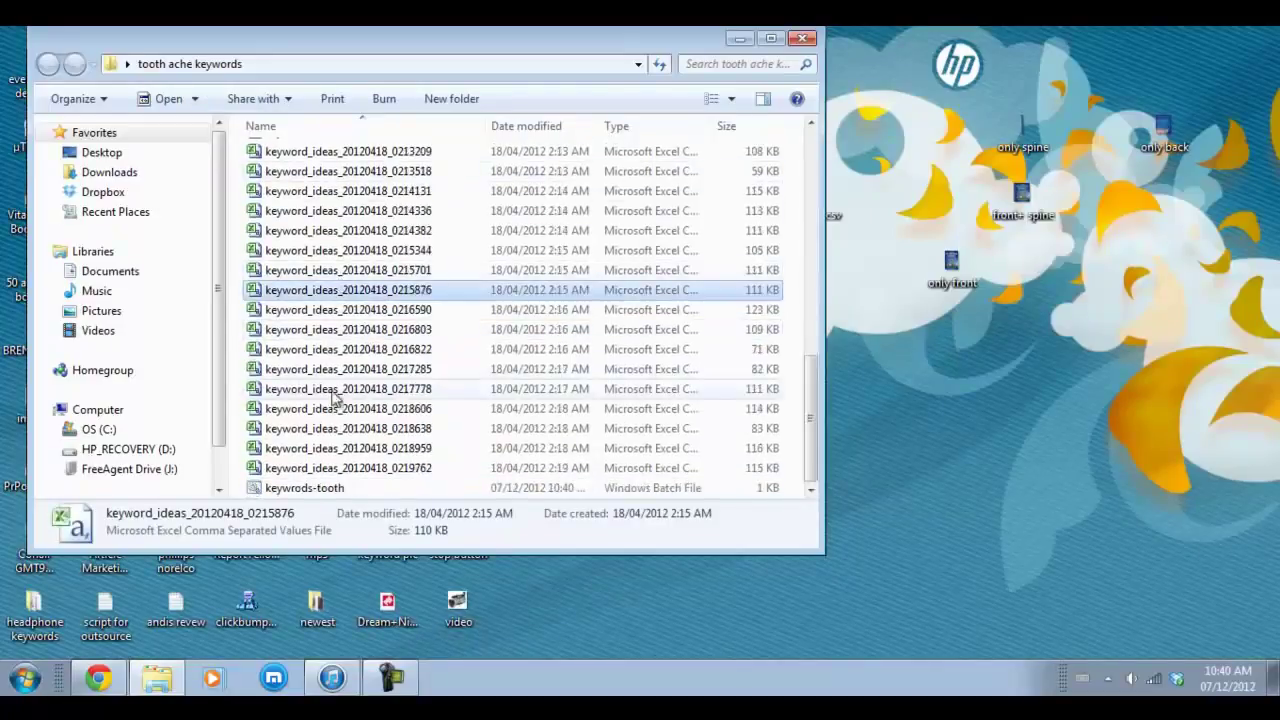
click(338, 490)
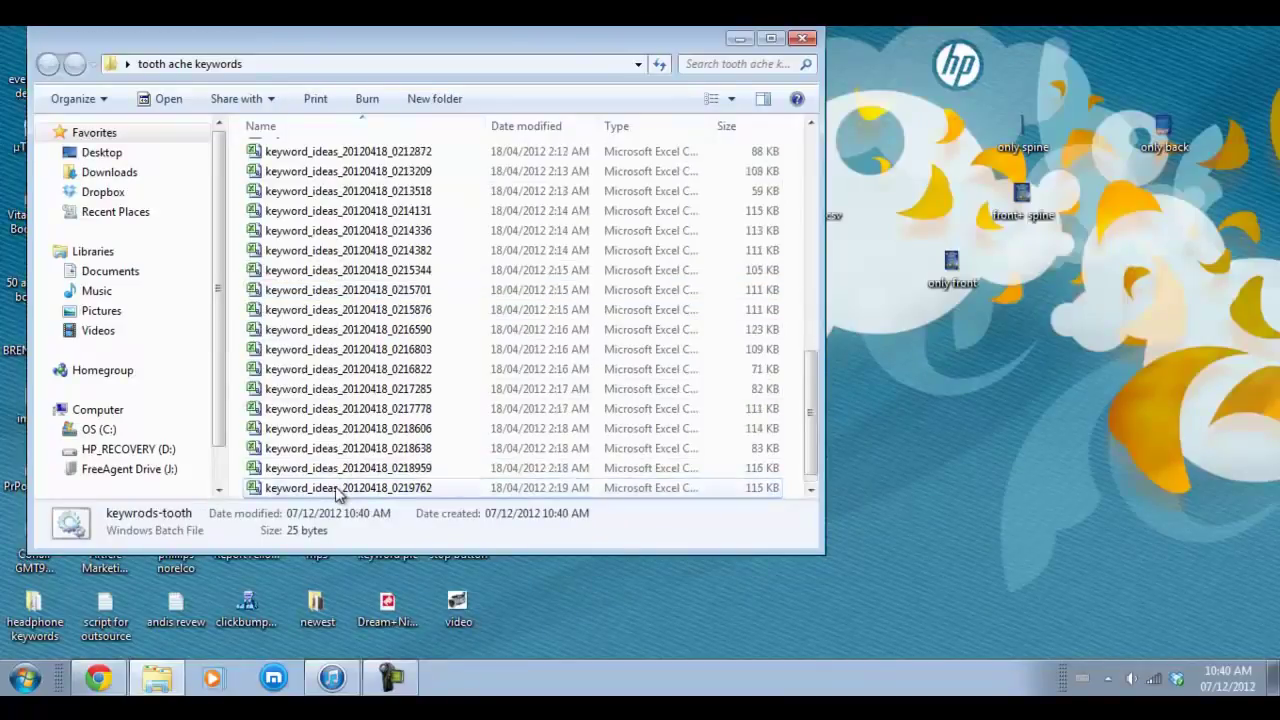
Open the merged importfile CSV from the folder in Excel and widen column A to fit the full keywords
drag(814, 366, 790, 135)
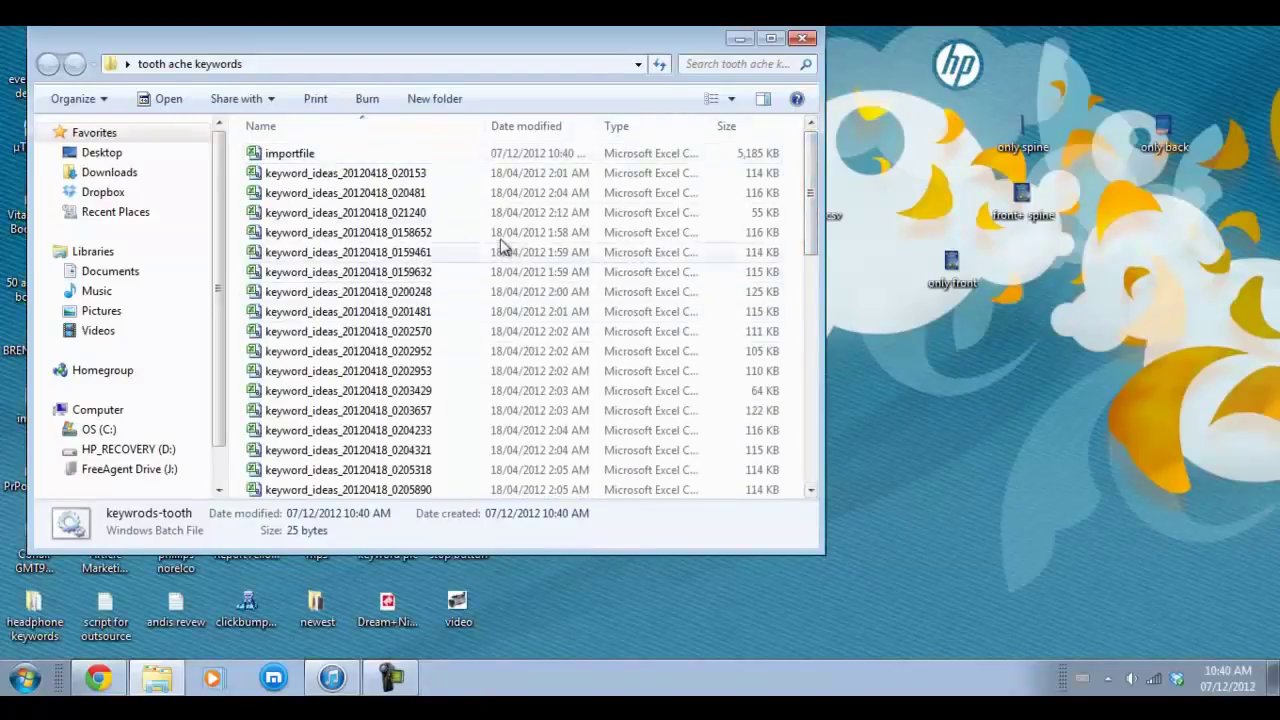
drag(810, 200, 808, 423)
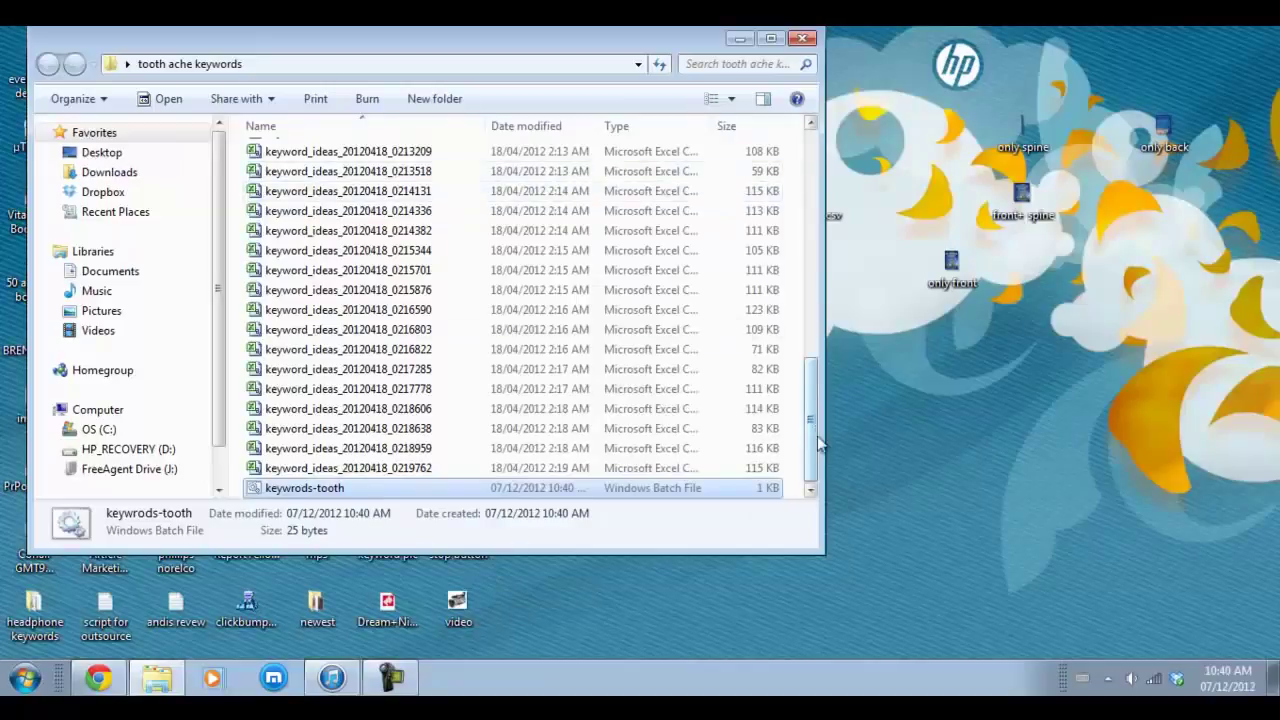
drag(818, 456, 813, 300)
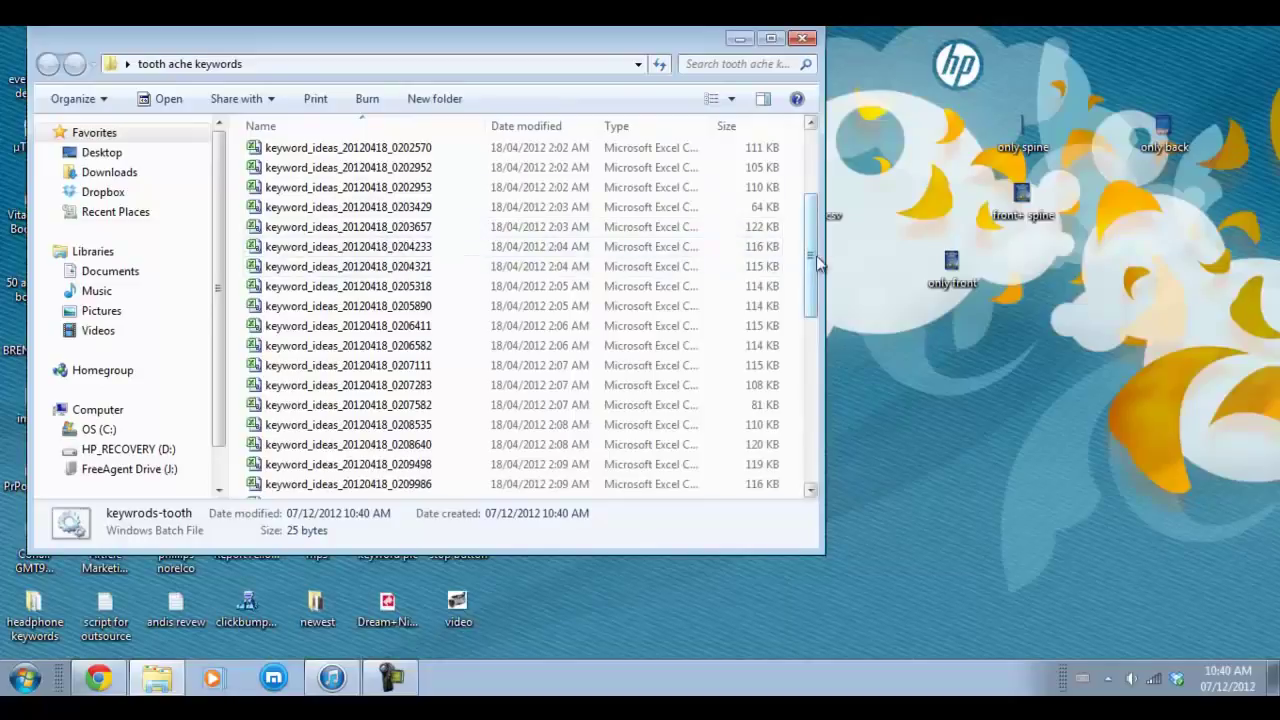
drag(808, 252, 800, 183)
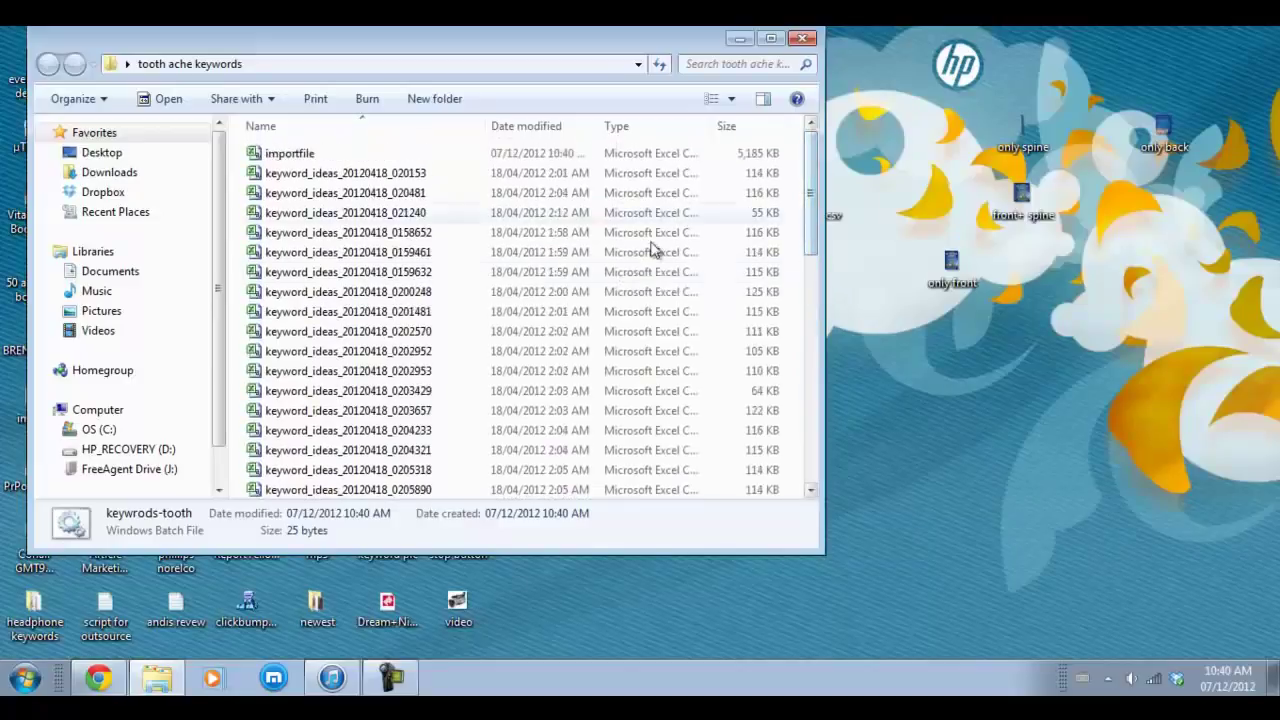
double_click(314, 157)
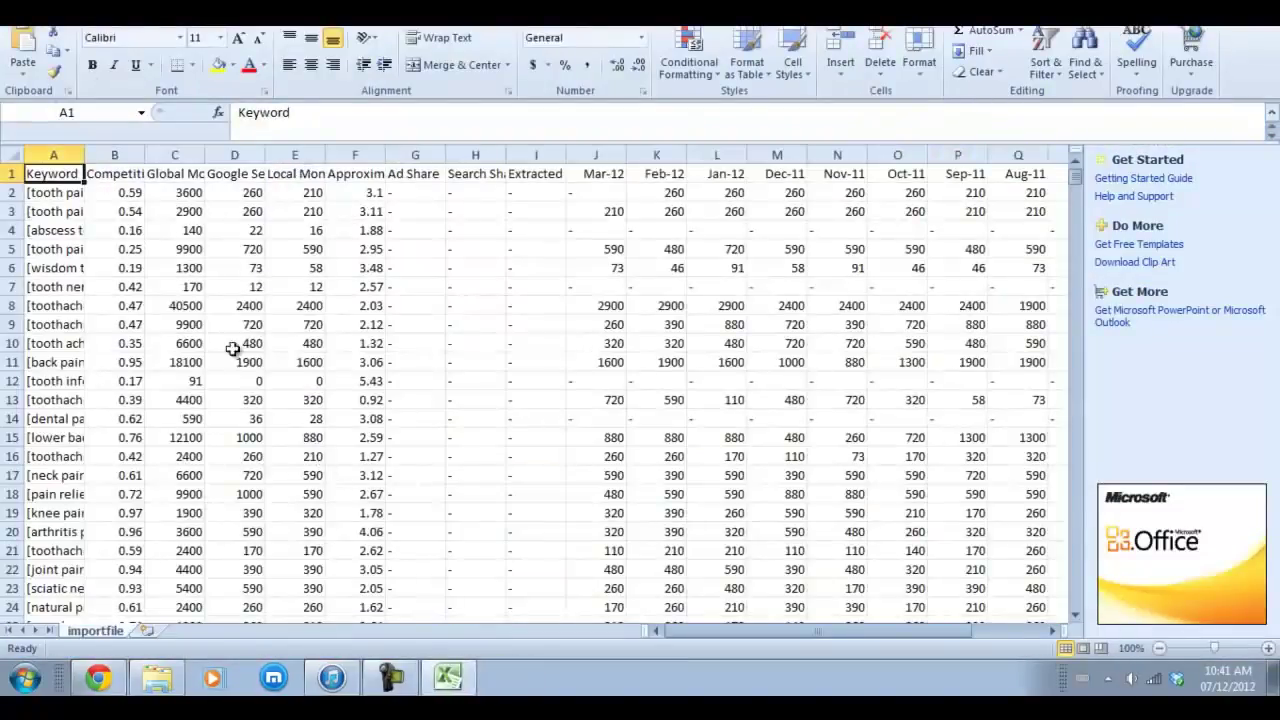
drag(82, 148, 281, 152)
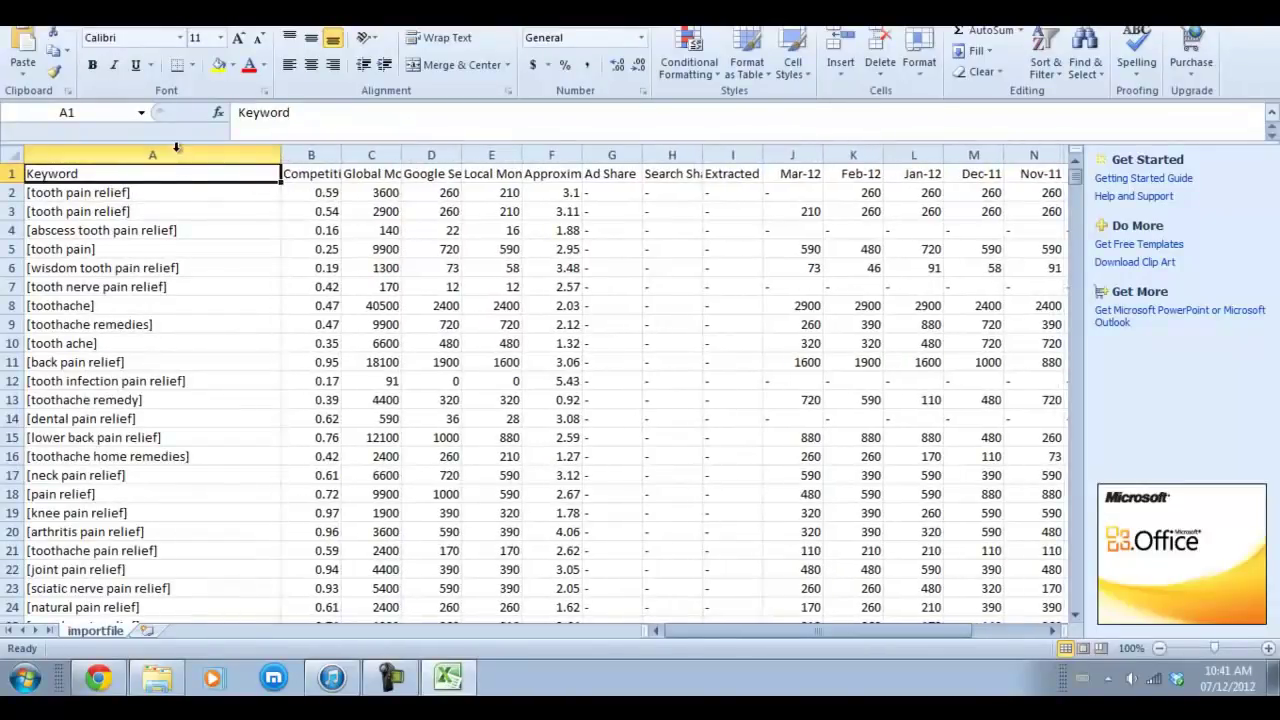
Remove every "[" from the Keyword column by replacing all occurrences with nothing
click(175, 152)
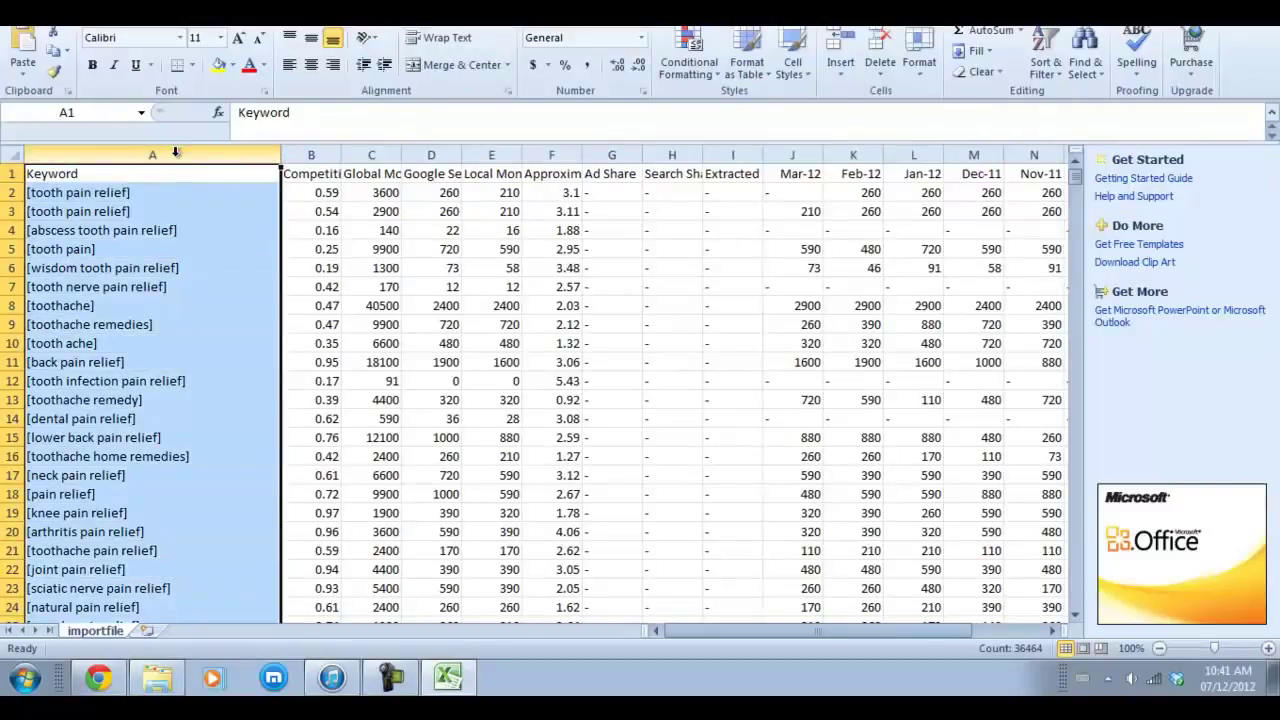
key(ctrl+f)
click(500, 198)
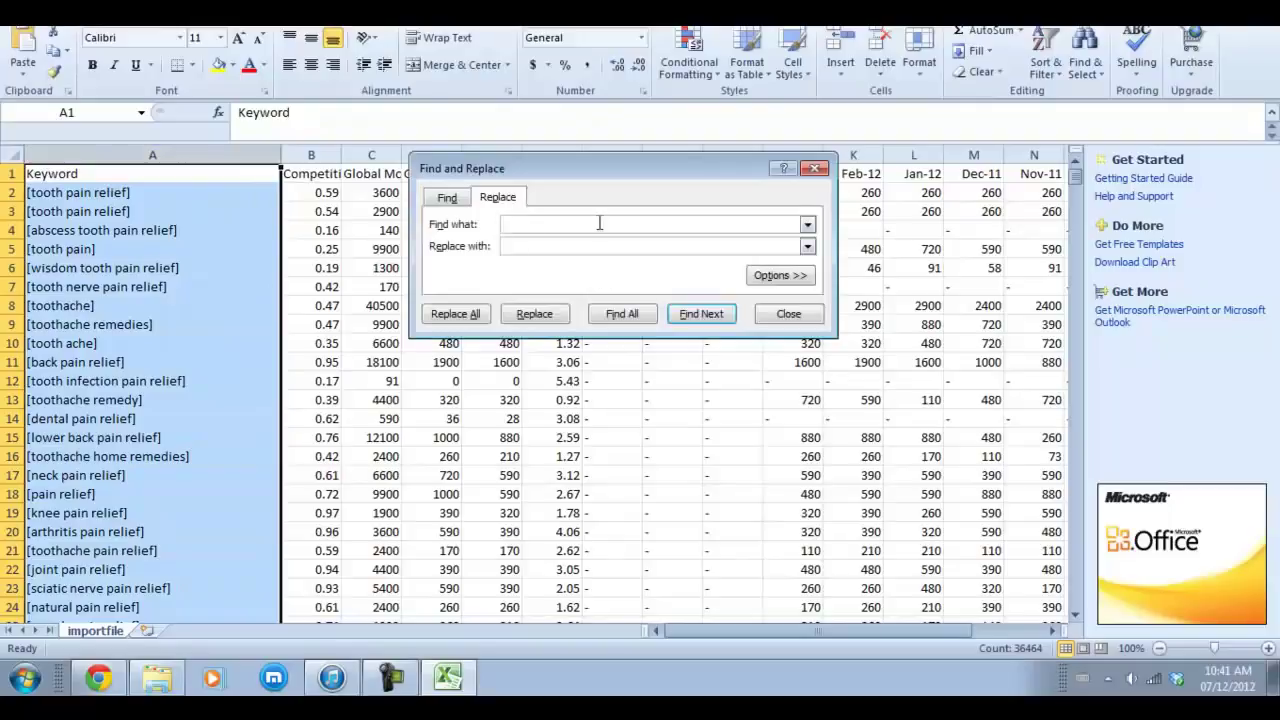
click(446, 198)
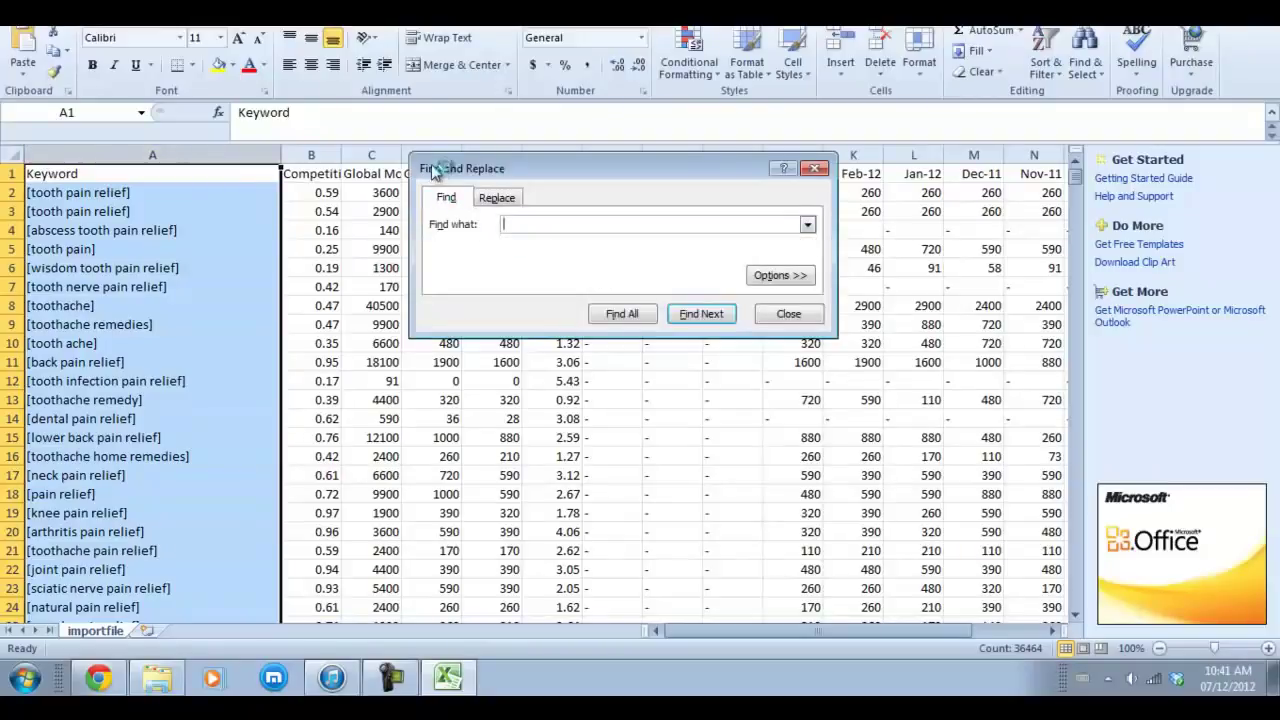
click(492, 199)
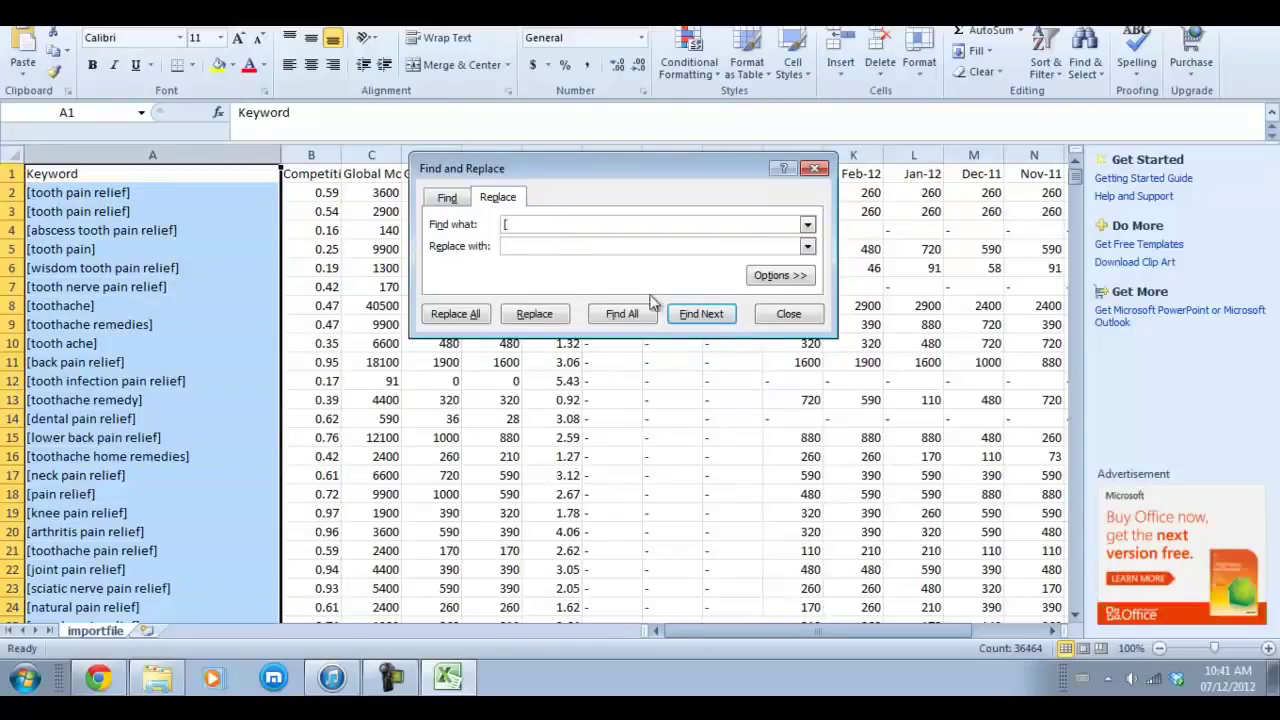
click(472, 314)
click(640, 372)
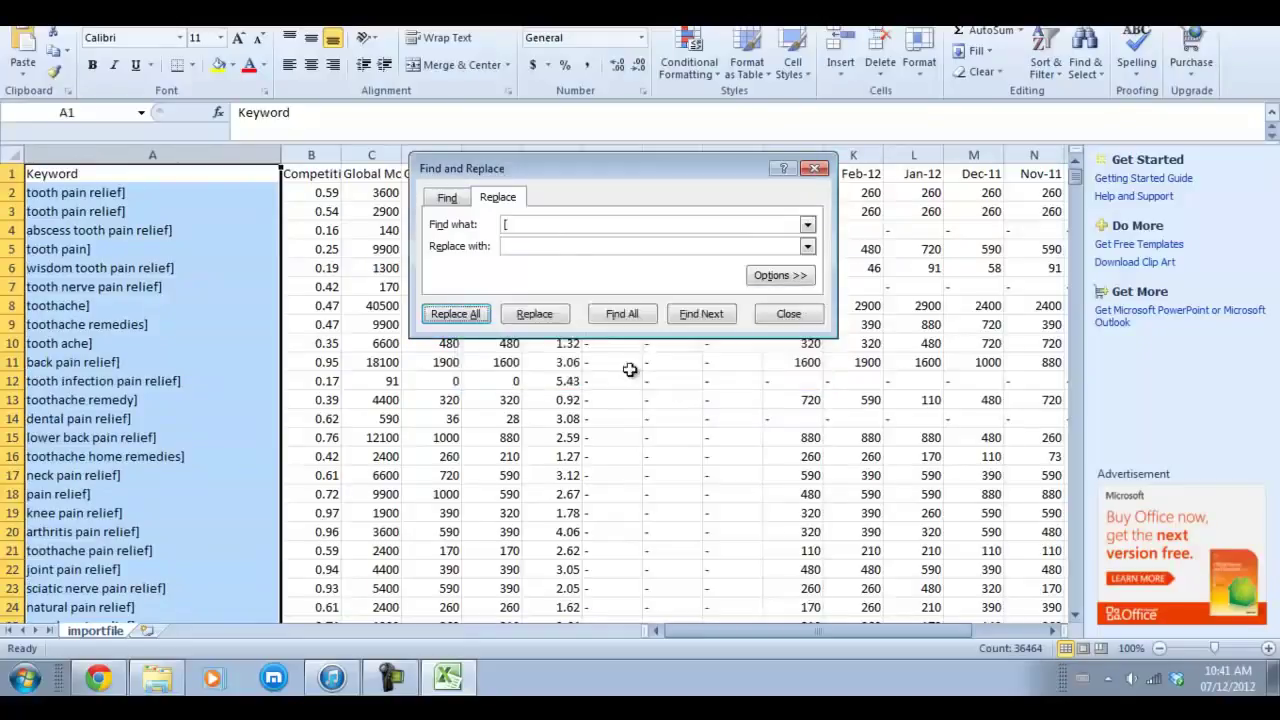
Remove every "]" from the Keyword column by replacing all occurrences with nothing, and close Find and Replace
click(471, 314)
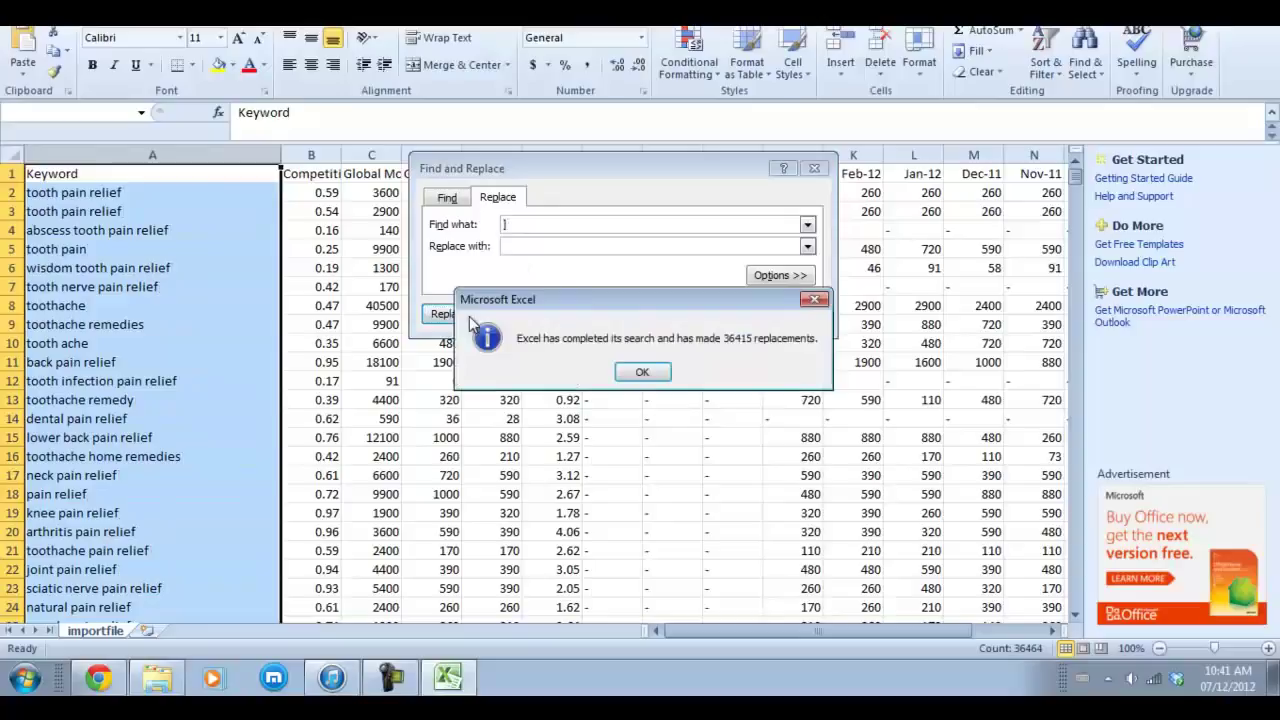
click(642, 372)
click(785, 323)
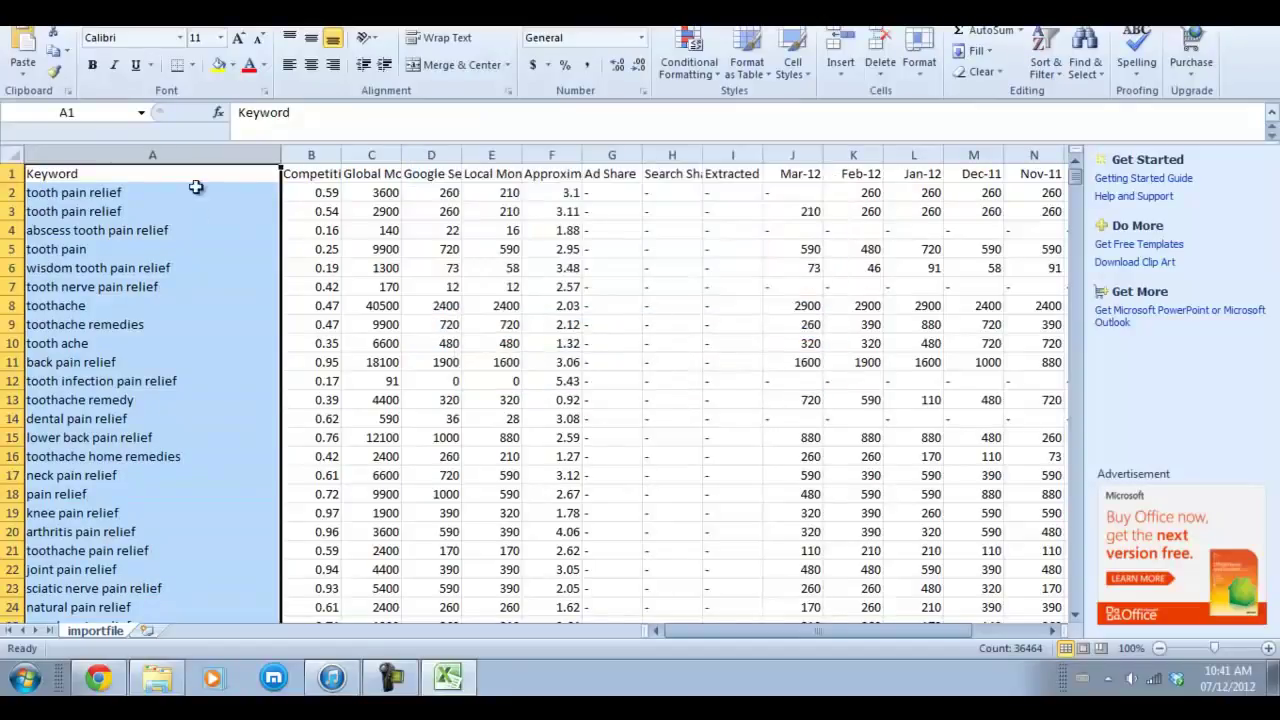
Narrow column A slightly, insert a blank column before the Competition column, and select cell B1
drag(282, 161, 251, 161)
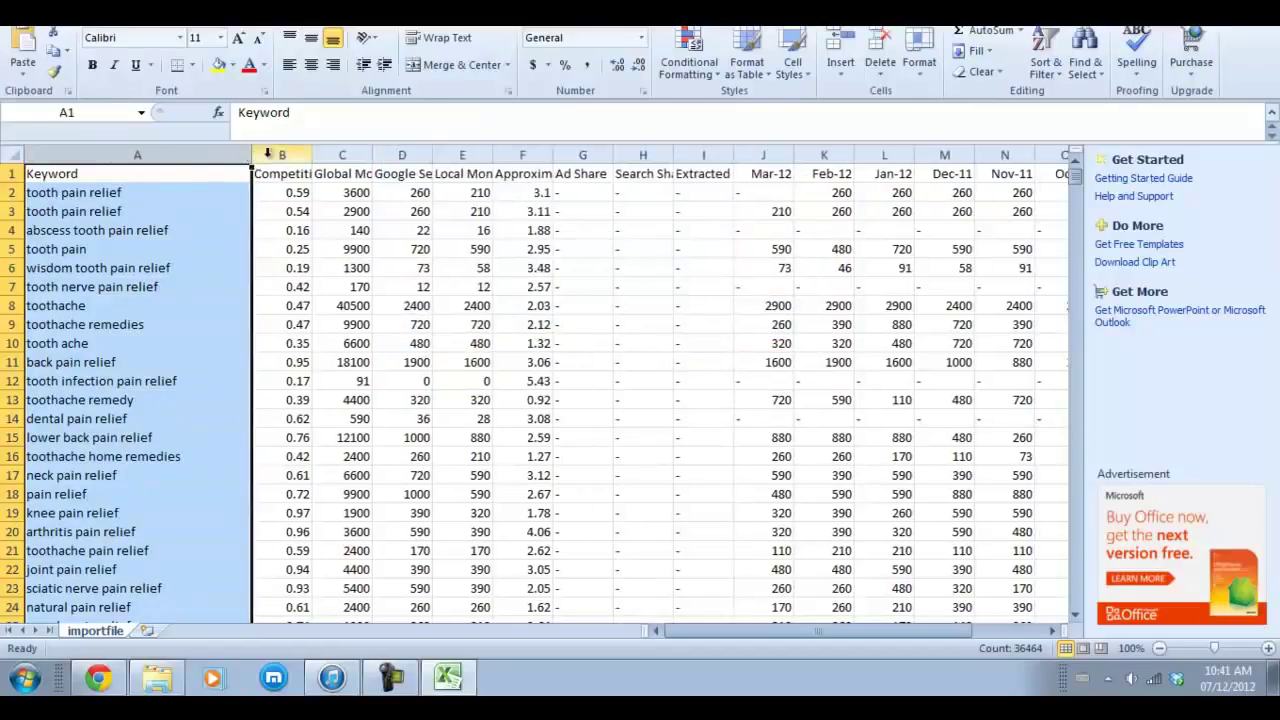
click(262, 155)
right_click(270, 152)
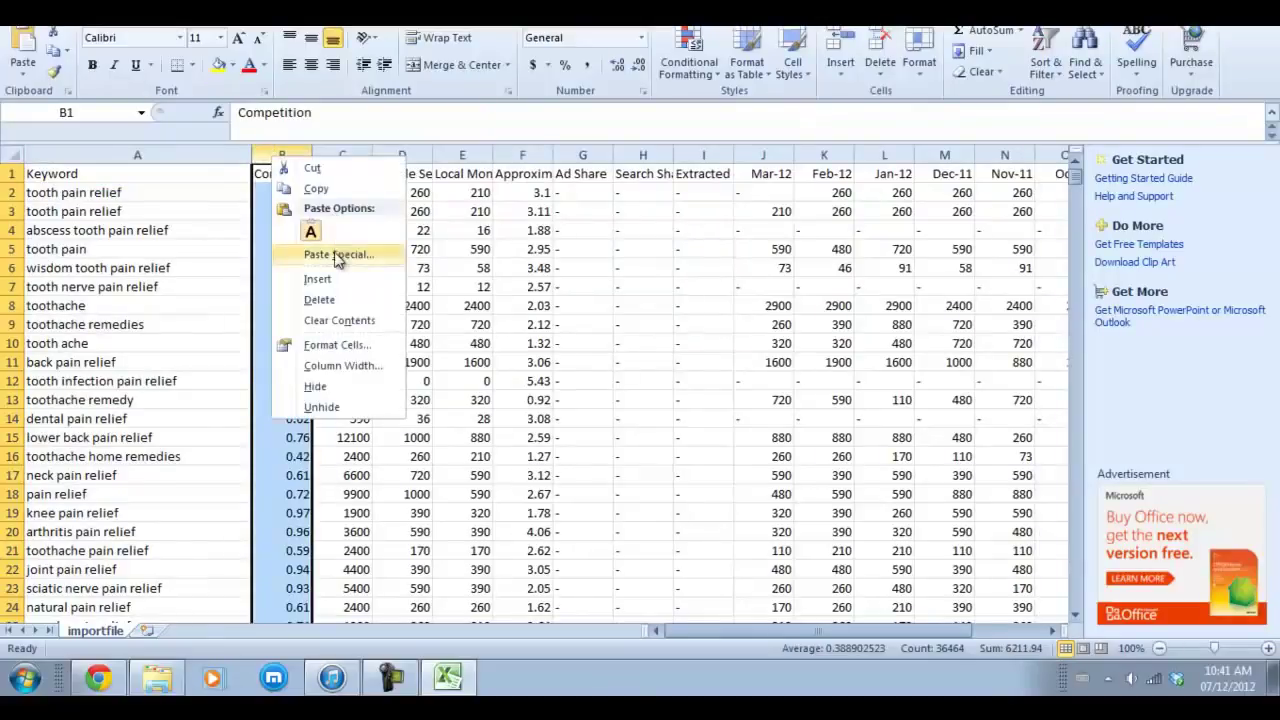
click(334, 282)
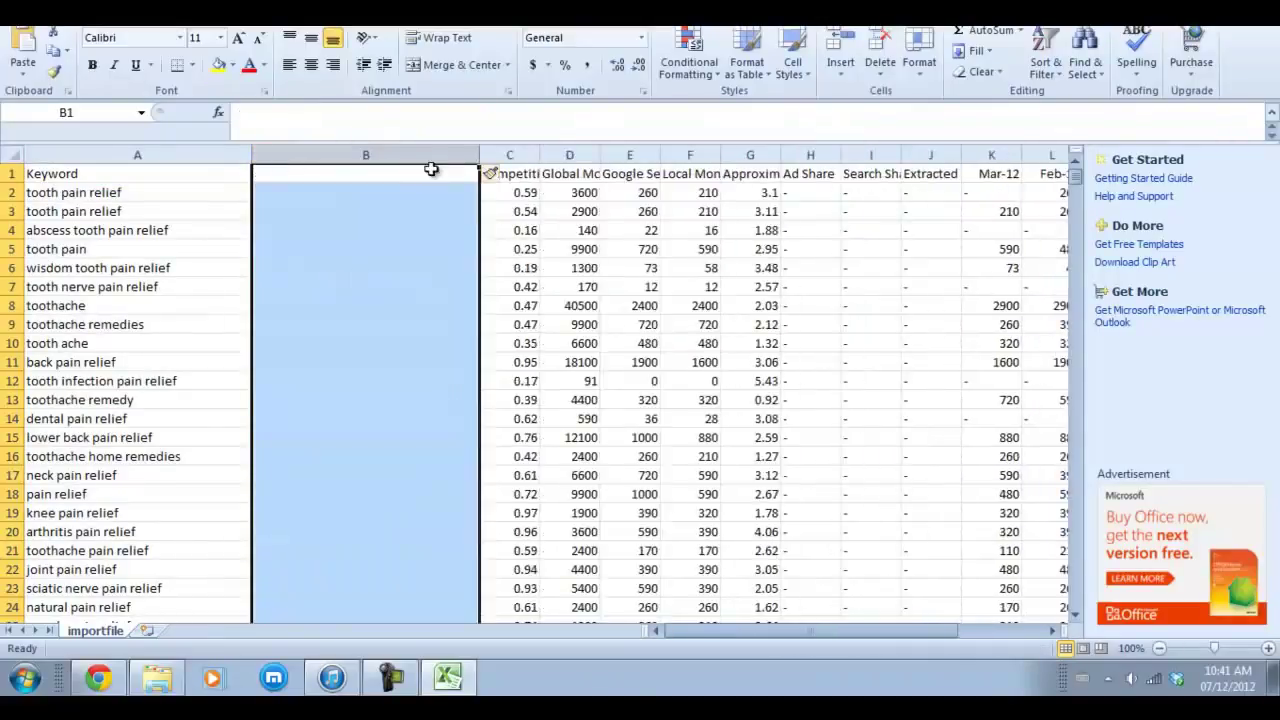
click(379, 212)
click(390, 176)
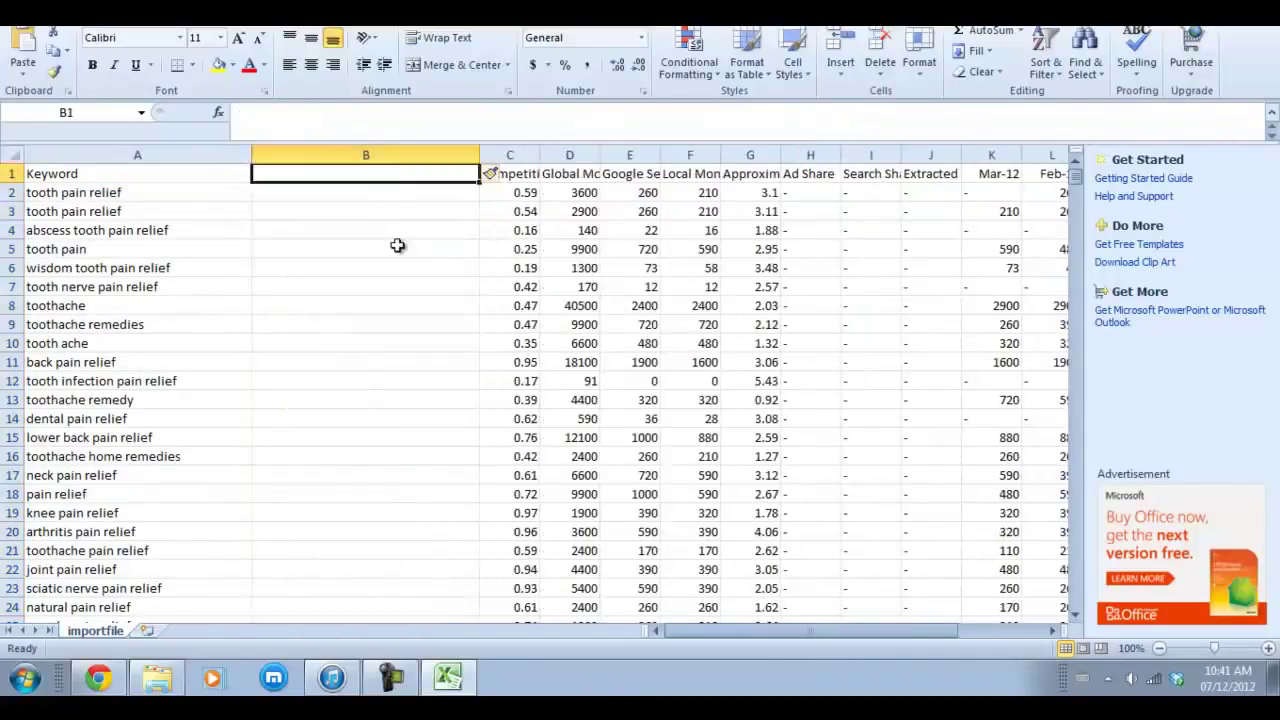